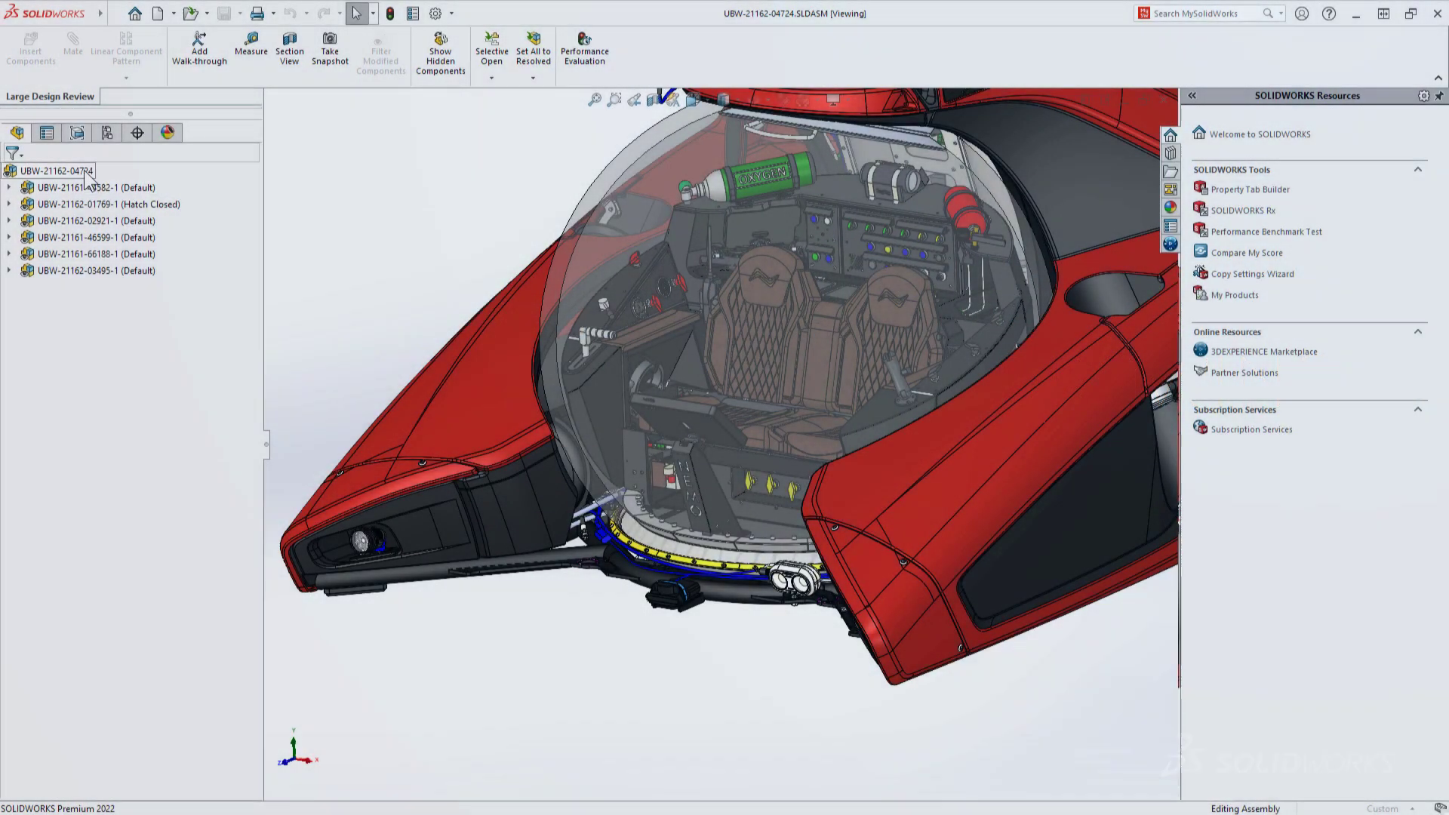
# Step: Open the top-level submarine assembly's drawing in Detailing mode from the FeatureManager tree
pyautogui.rightClick(88, 172)
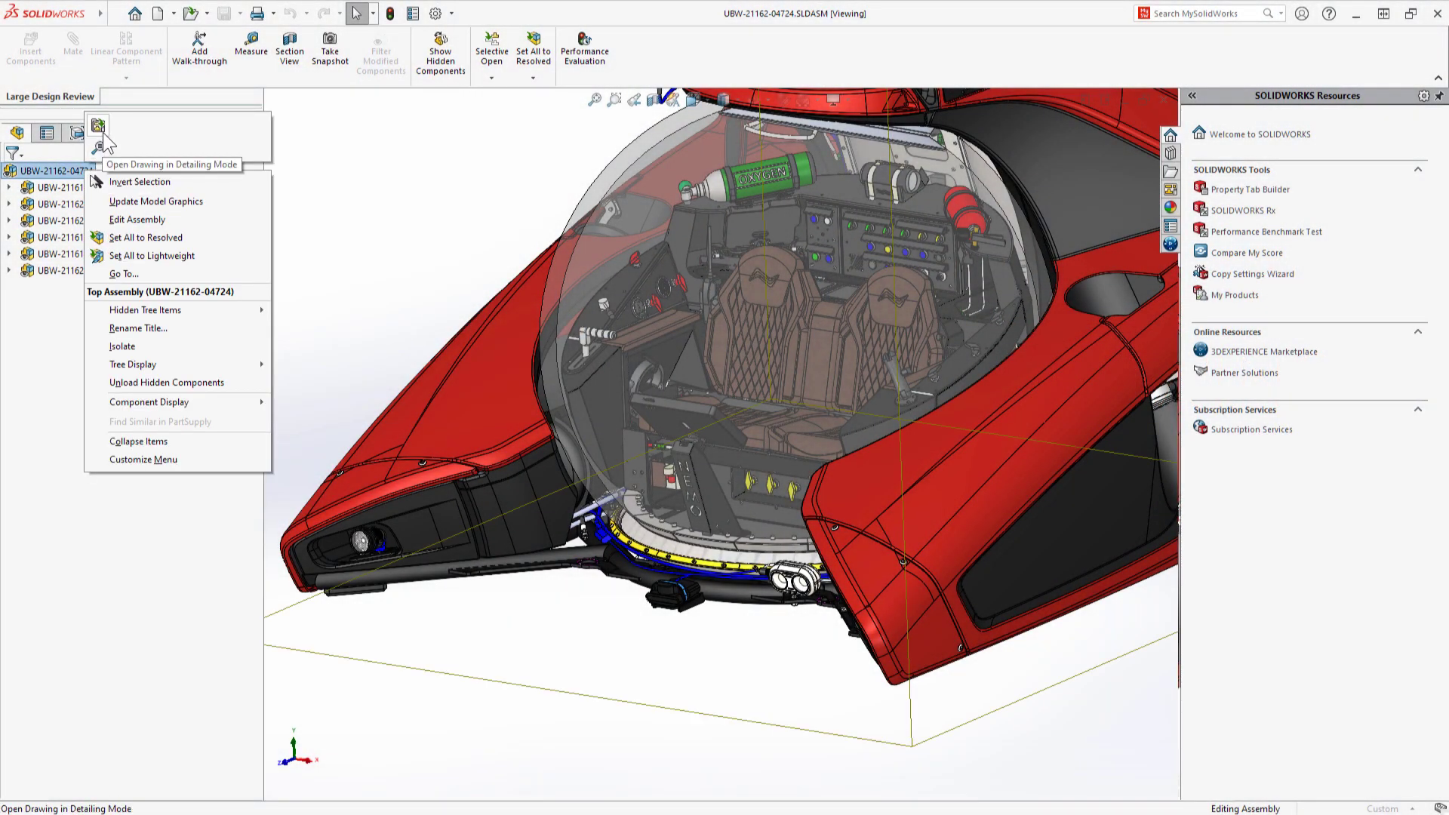
pyautogui.click(98, 145)
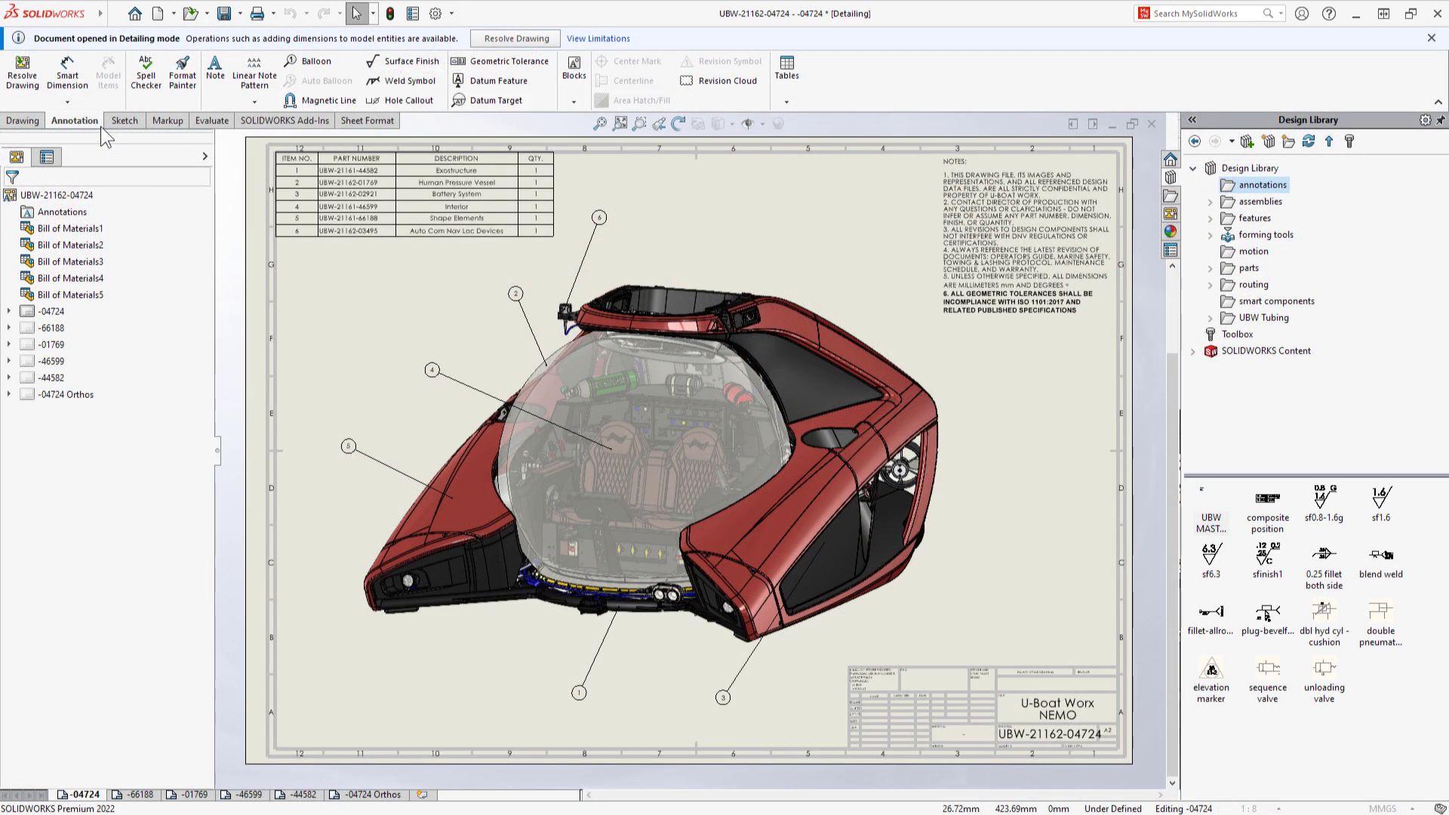
# Step: Page through sheets -66188, -01769 and -46599 to reach sheet -44582
pyautogui.click(154, 796)
pyautogui.click(196, 796)
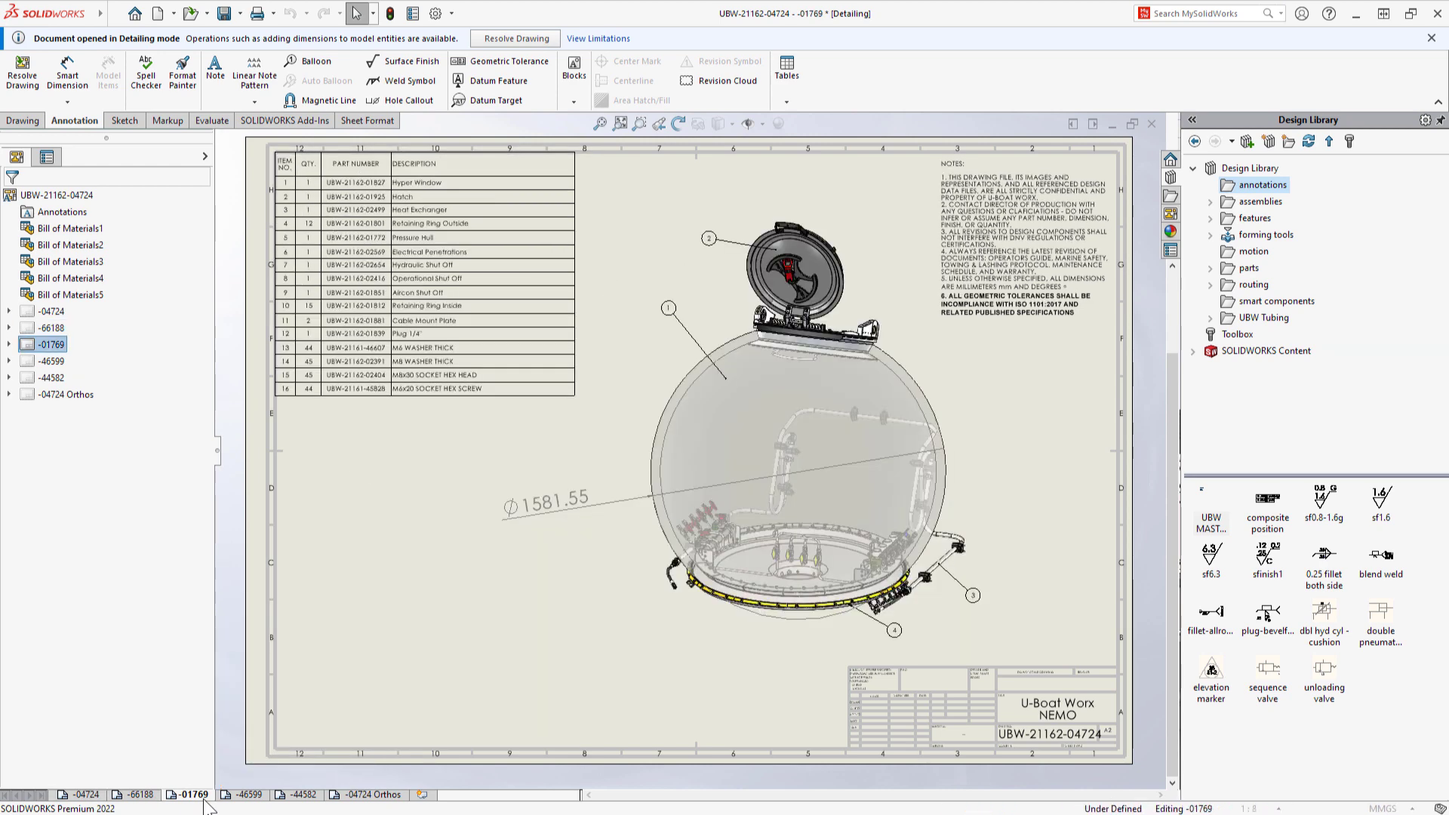
pyautogui.click(255, 797)
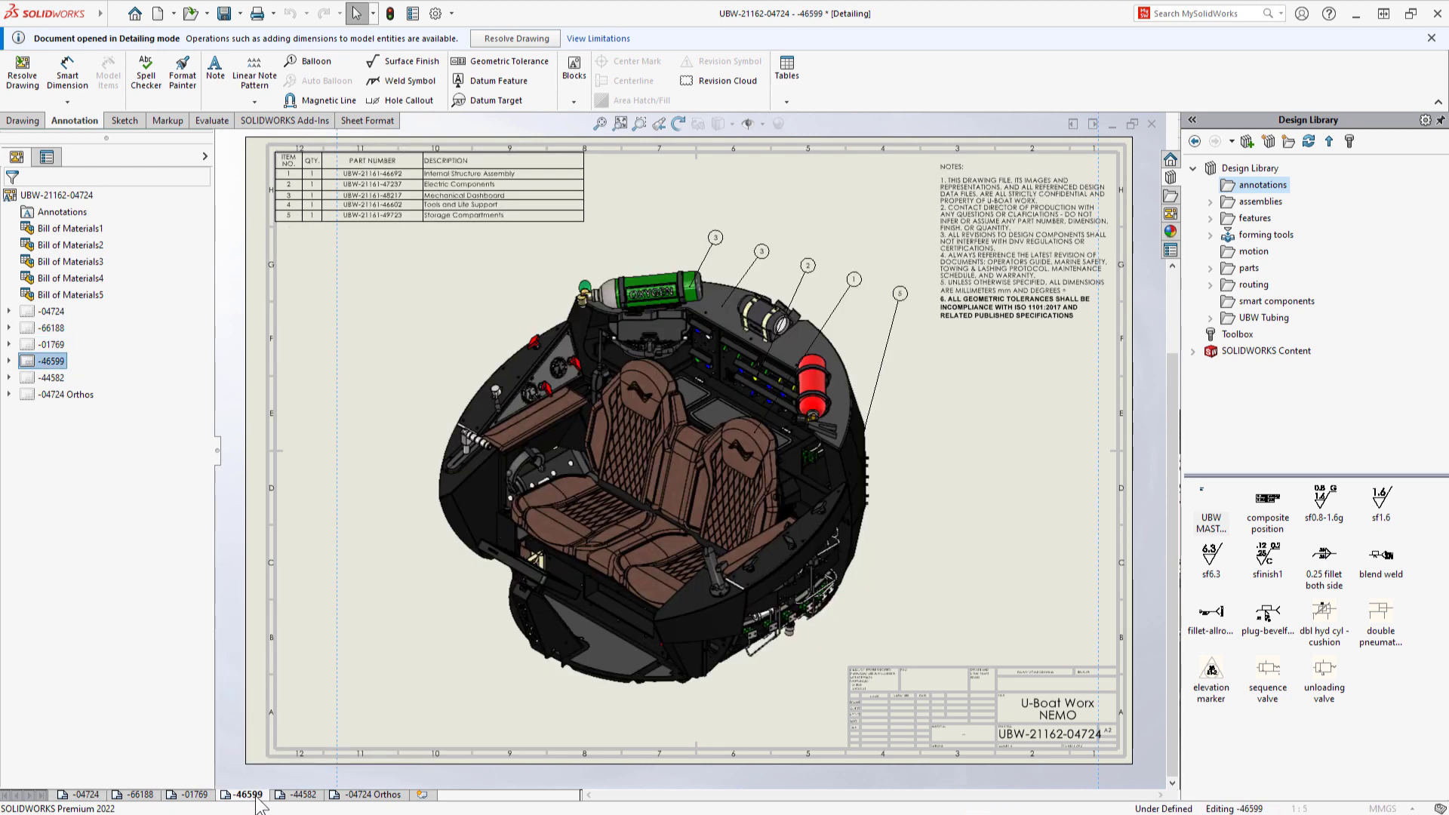
pyautogui.click(304, 795)
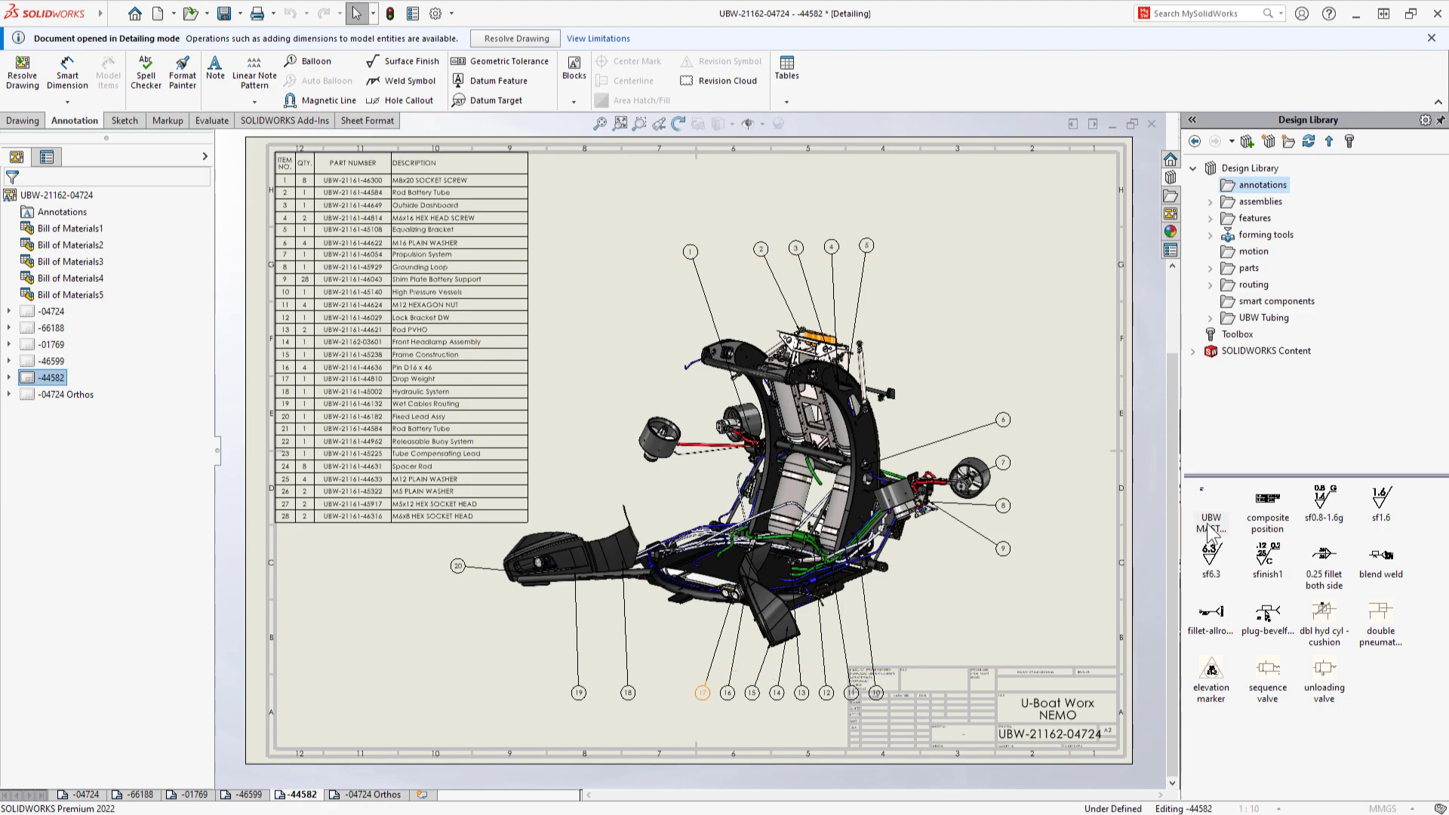
# Step: Place the UBW MASTER NOTE block top right, bold note 6, and raise balloons 10–19
pyautogui.moveTo(1212, 530); pyautogui.dragTo(933, 160)
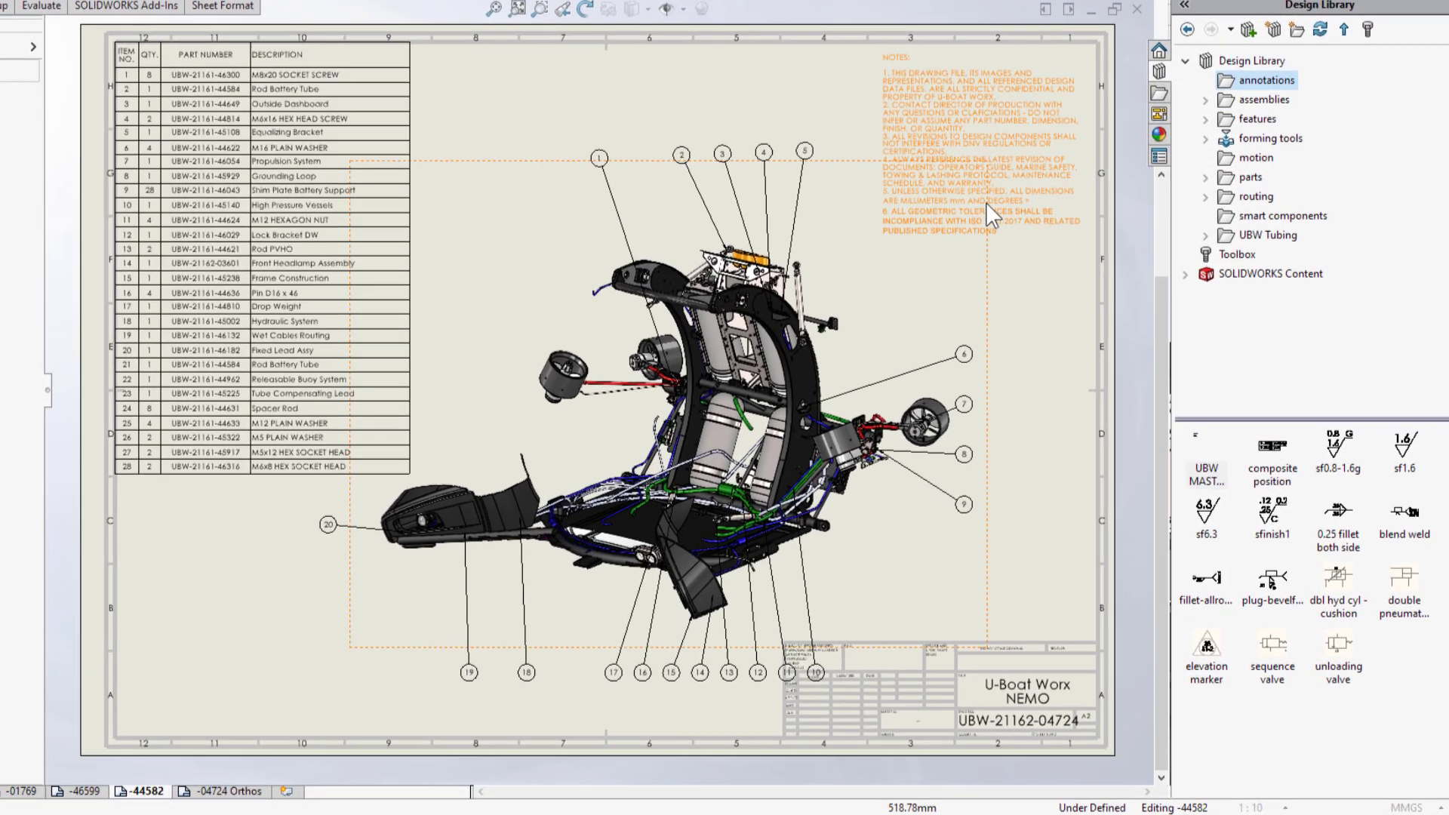
pyautogui.doubleClick(1008, 233)
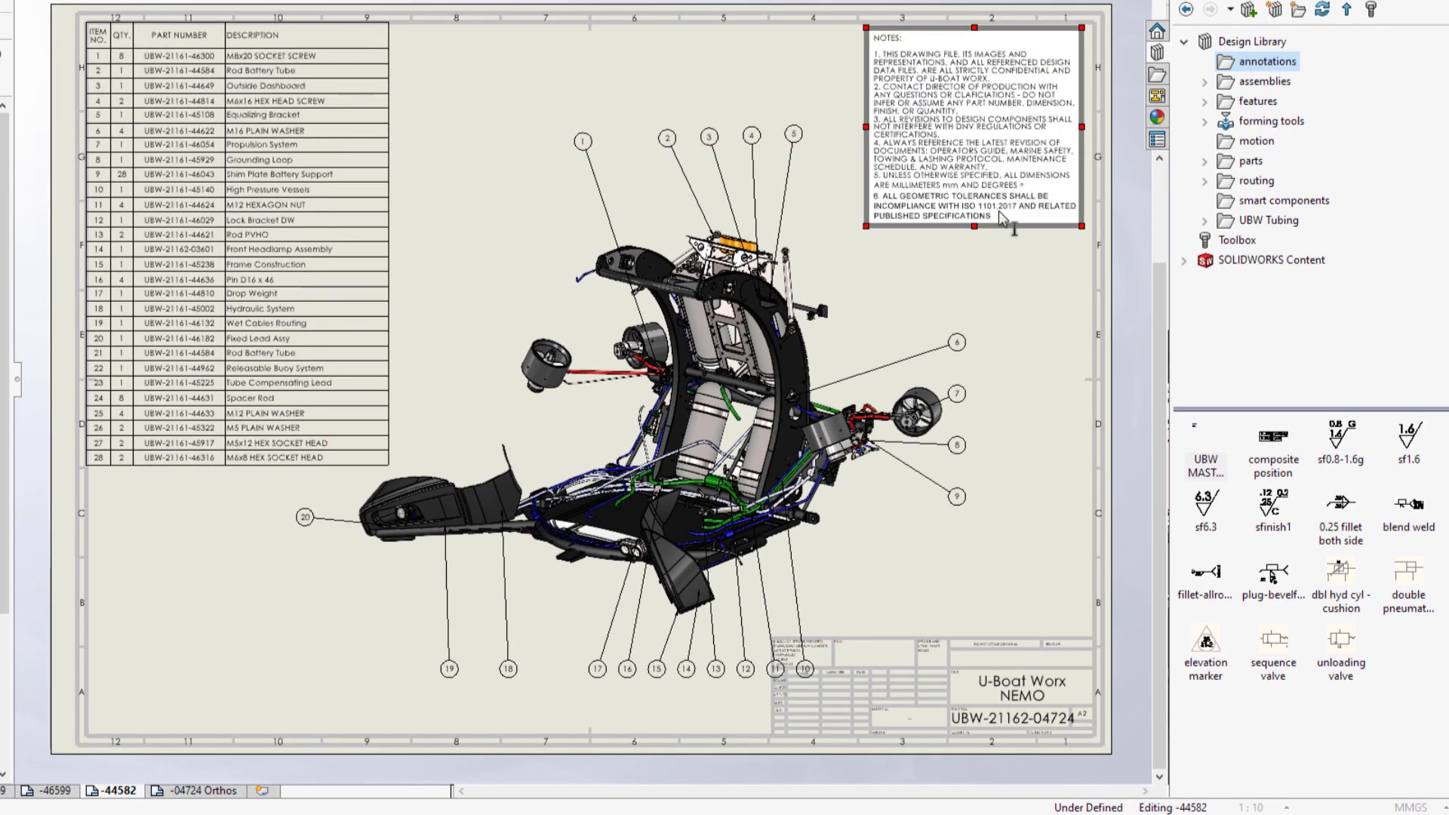
pyautogui.moveTo(971, 219); pyautogui.dragTo(868, 200)
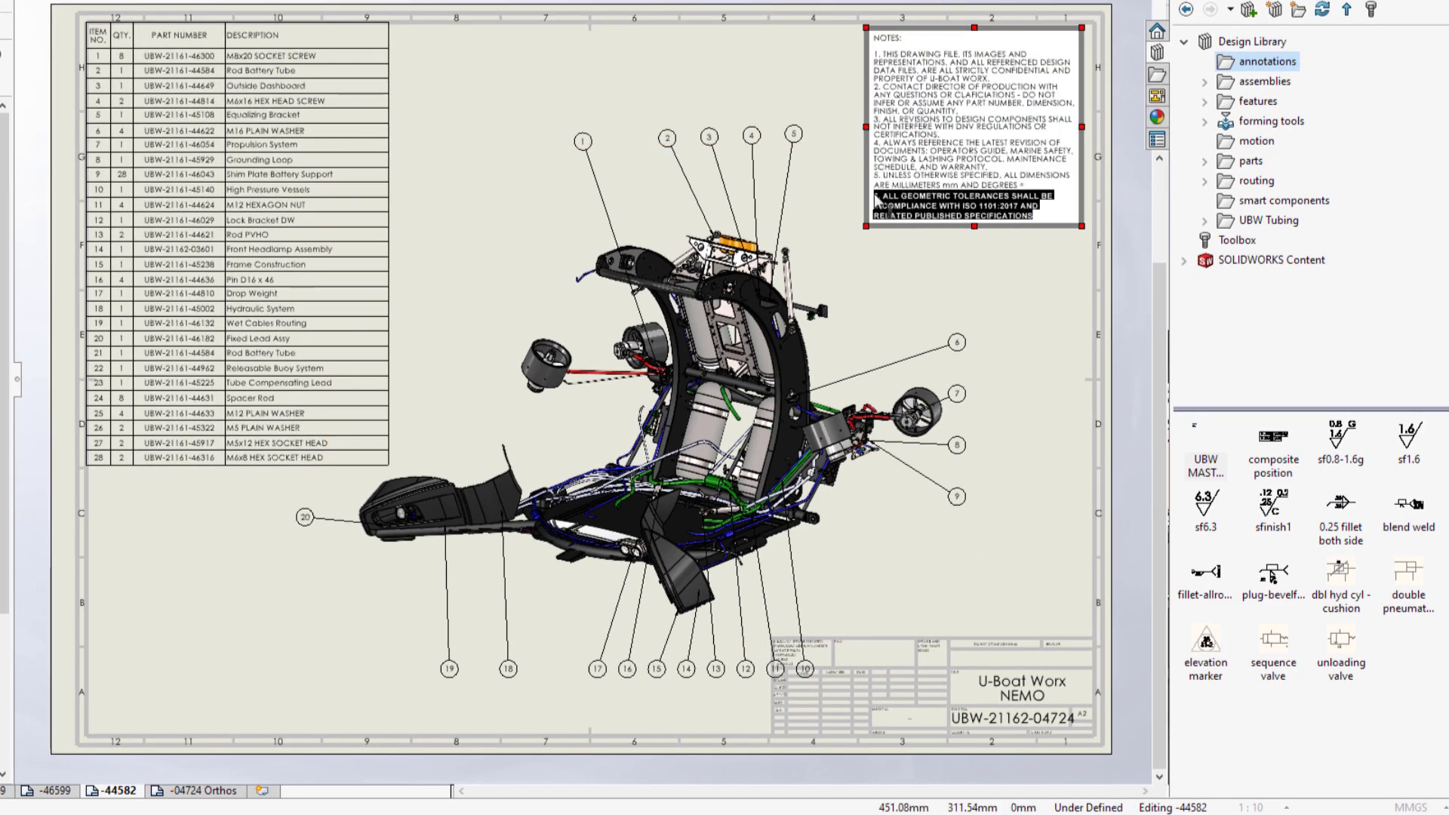
pyautogui.click(857, 200)
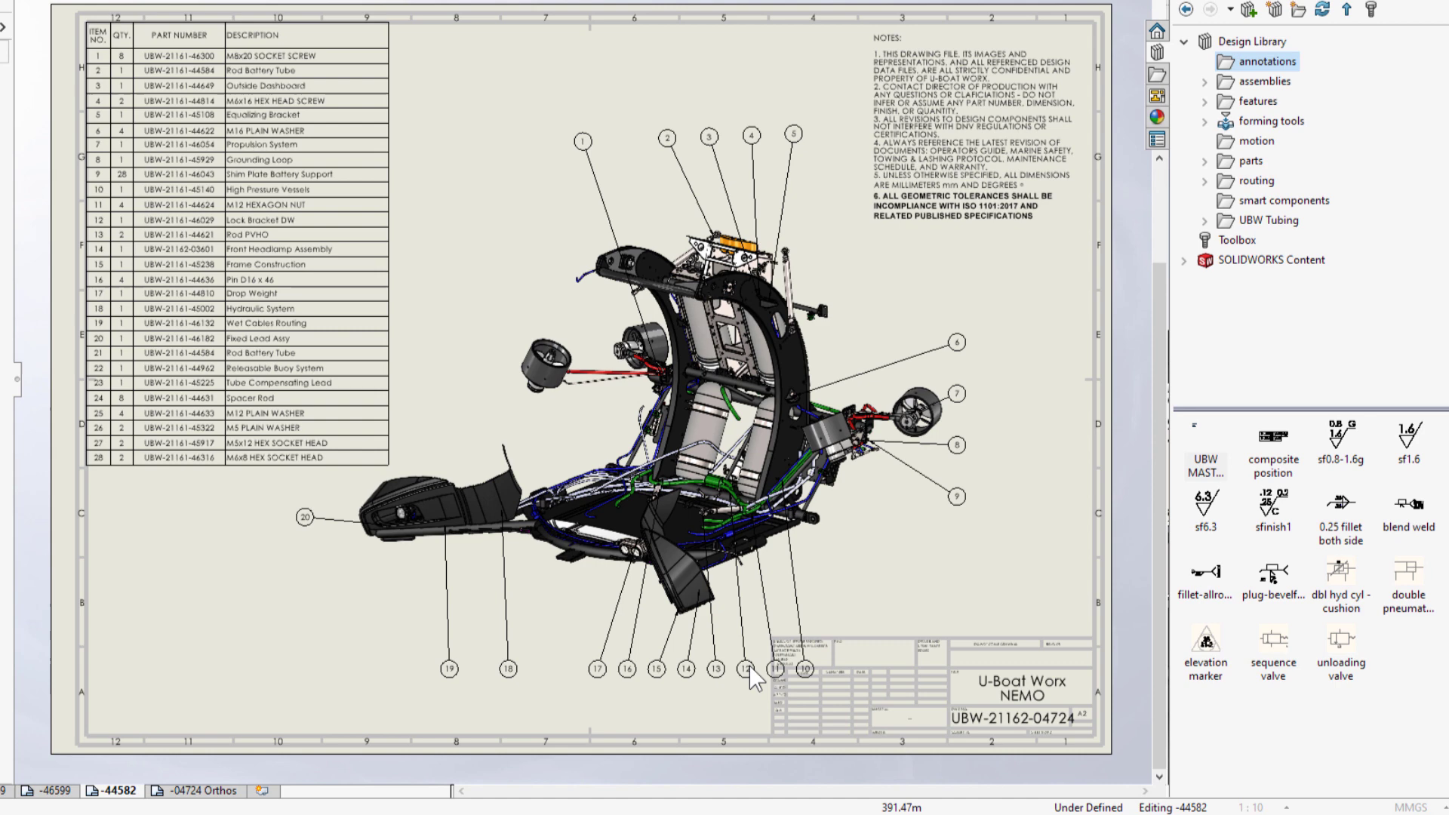
pyautogui.moveTo(822, 676); pyautogui.dragTo(886, 618)
pyautogui.click(502, 386)
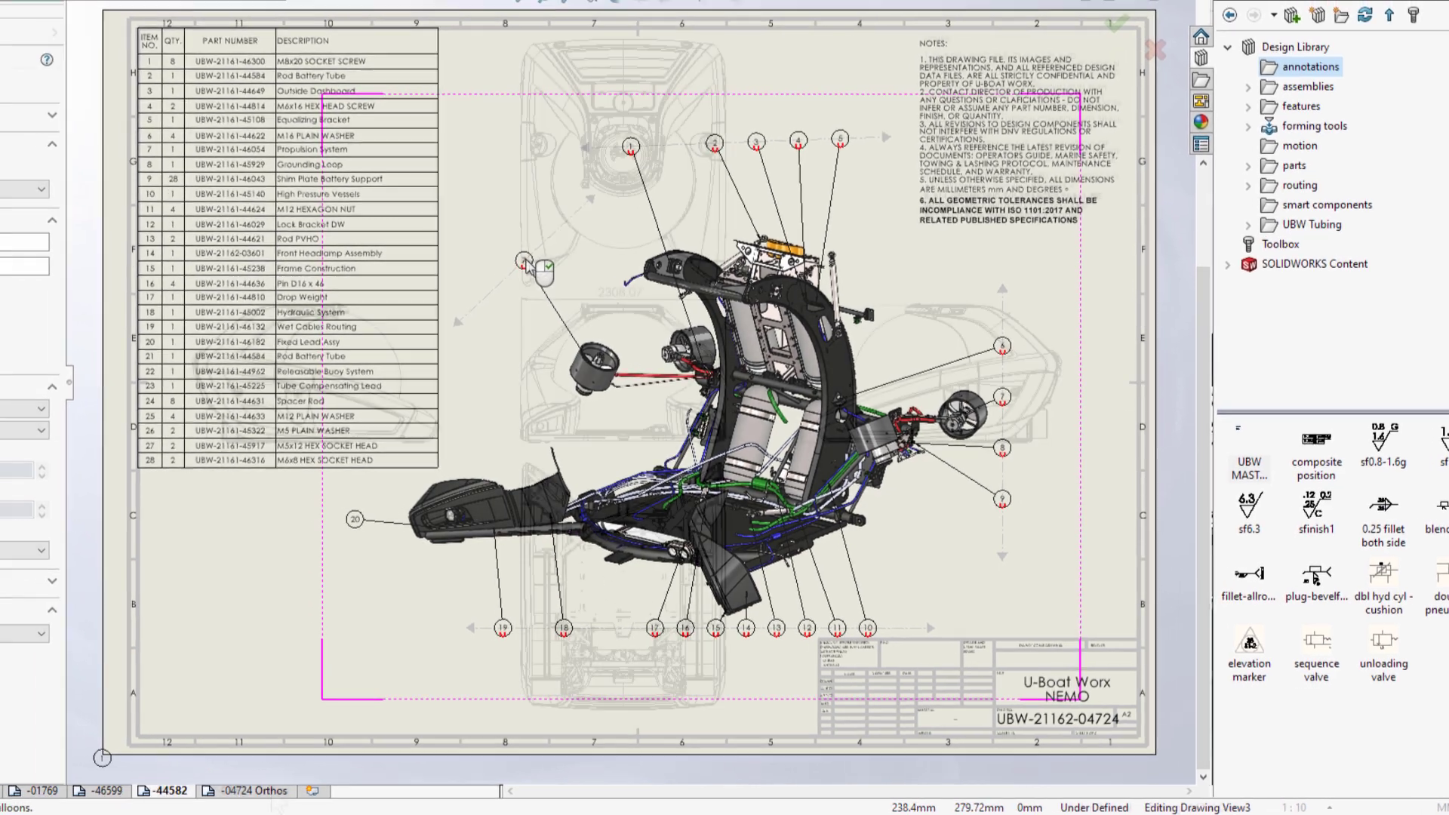
# Step: Give the -04724 Orthos length dimension Limit tolerances and start a hole table from the frame's top view
pyautogui.click(208, 791)
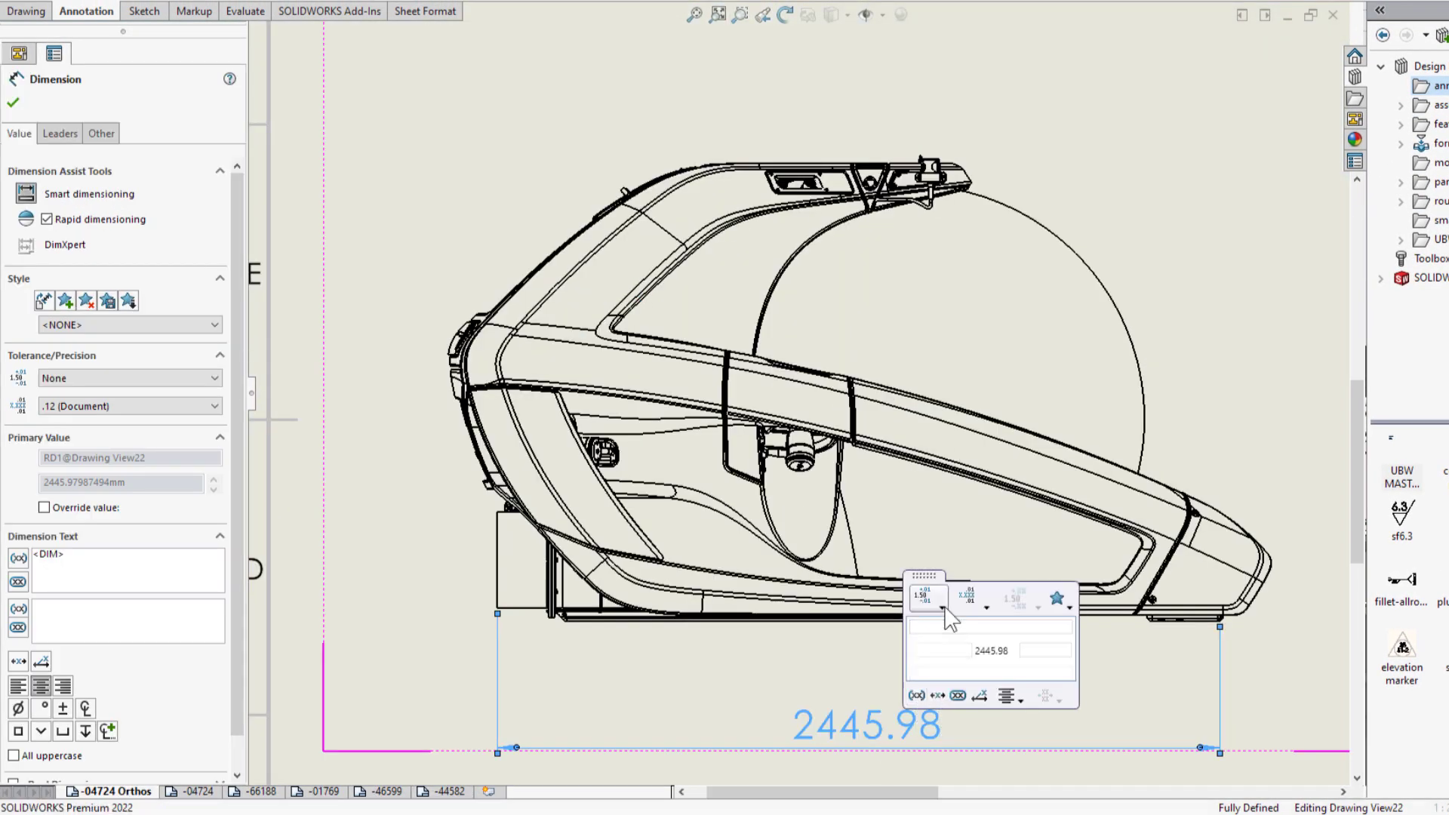
pyautogui.click(928, 599)
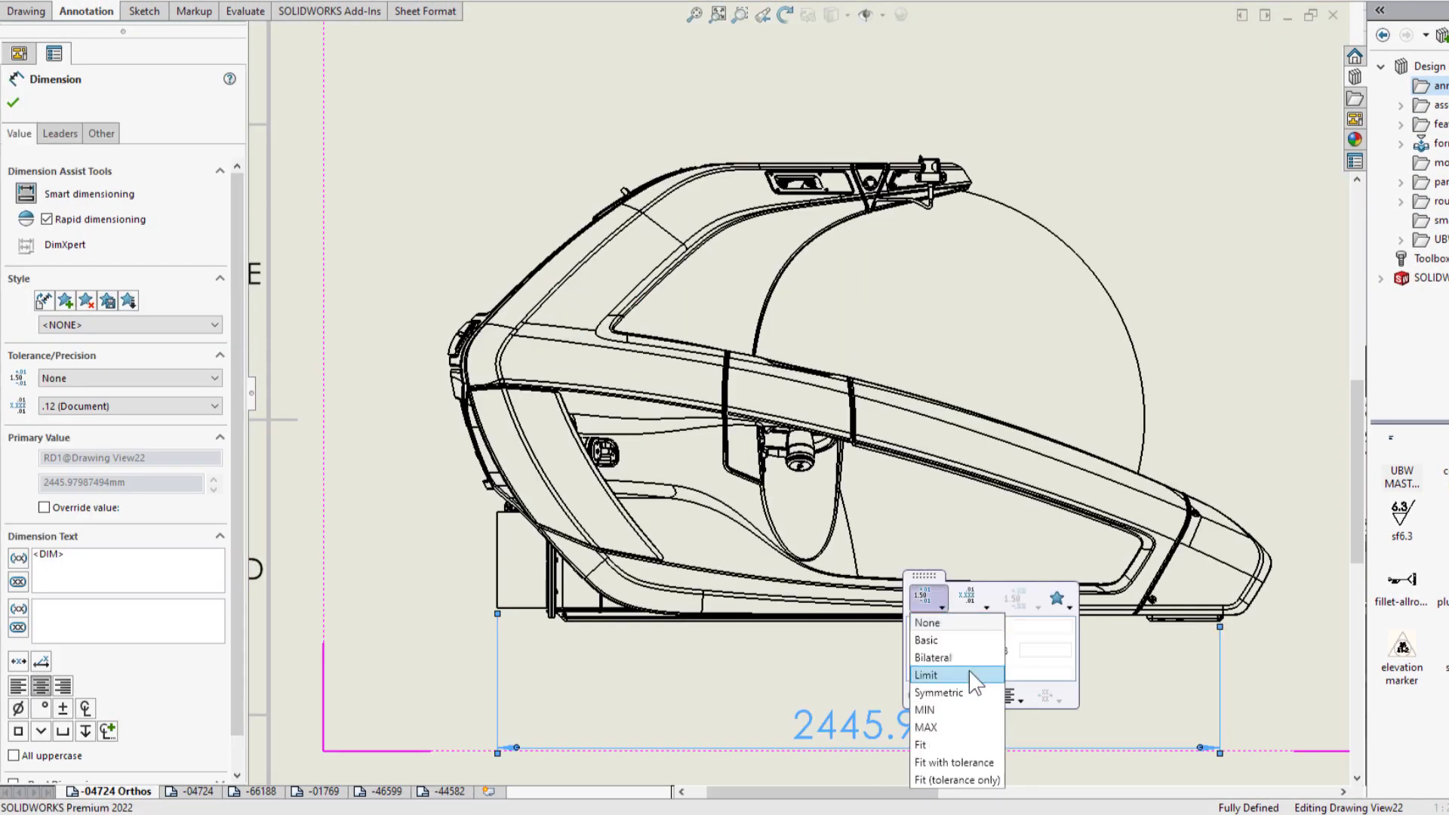
pyautogui.click(971, 675)
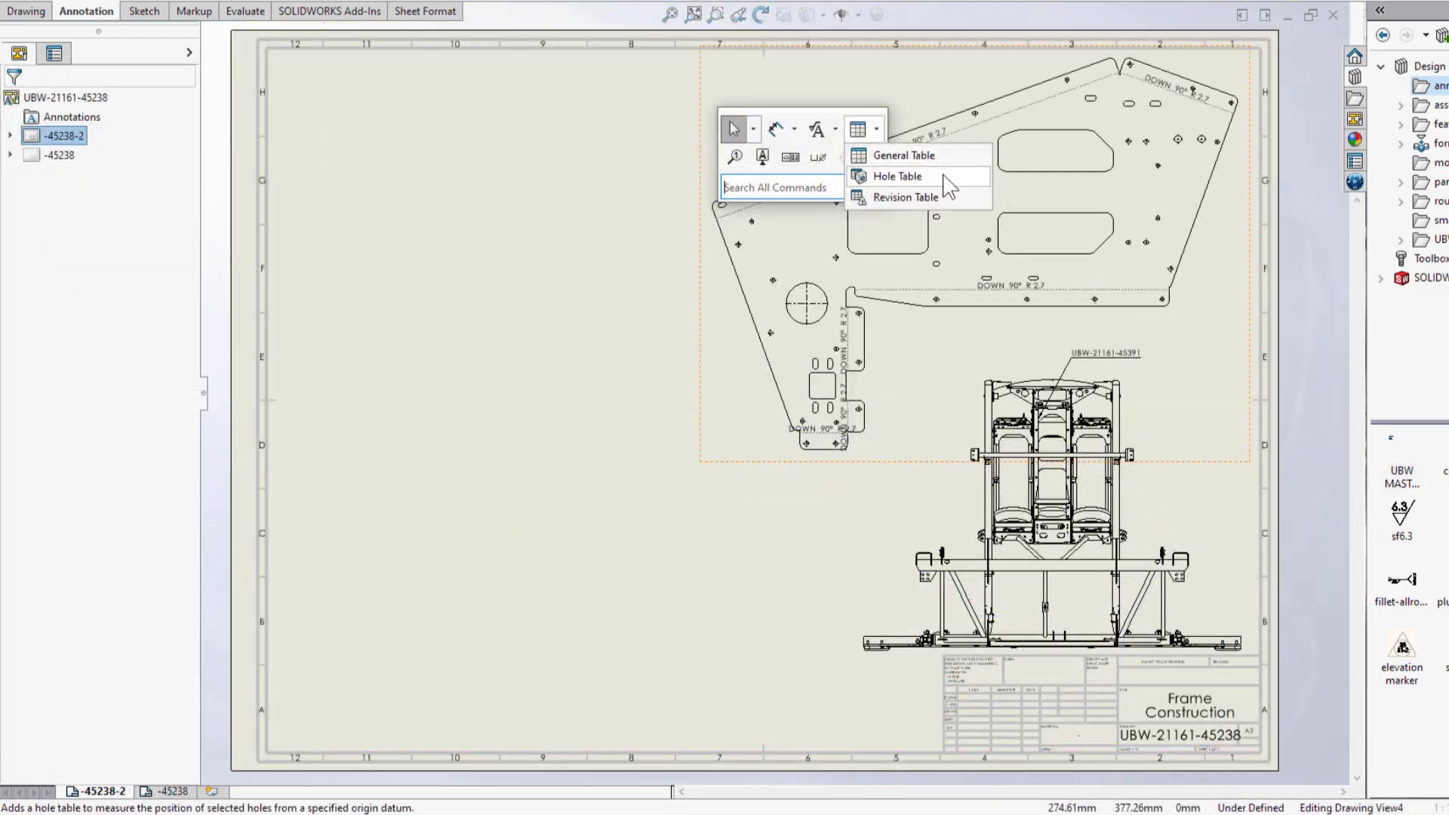
pyautogui.click(898, 176)
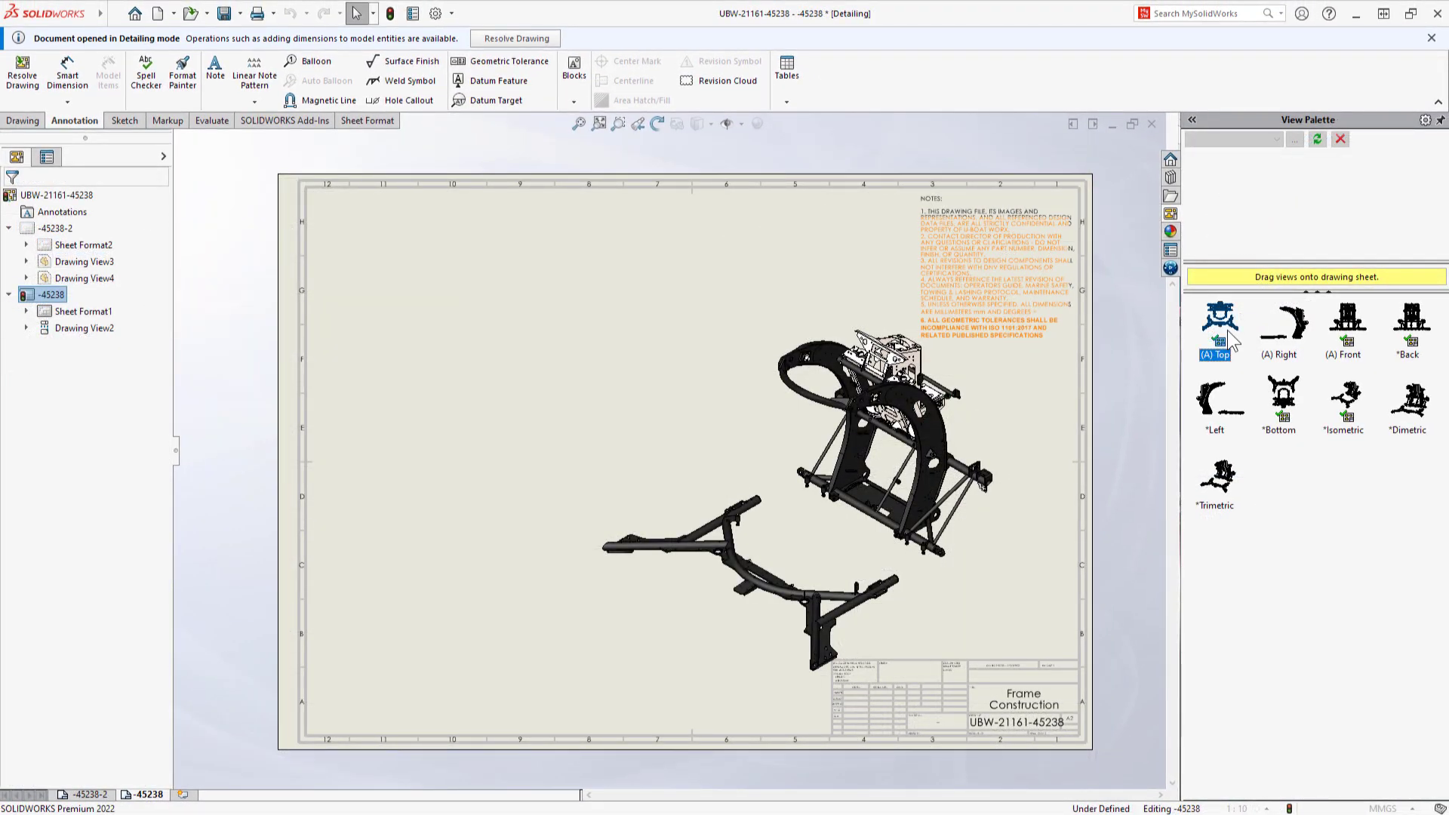
pyautogui.moveTo(1229, 340); pyautogui.dragTo(445, 423)
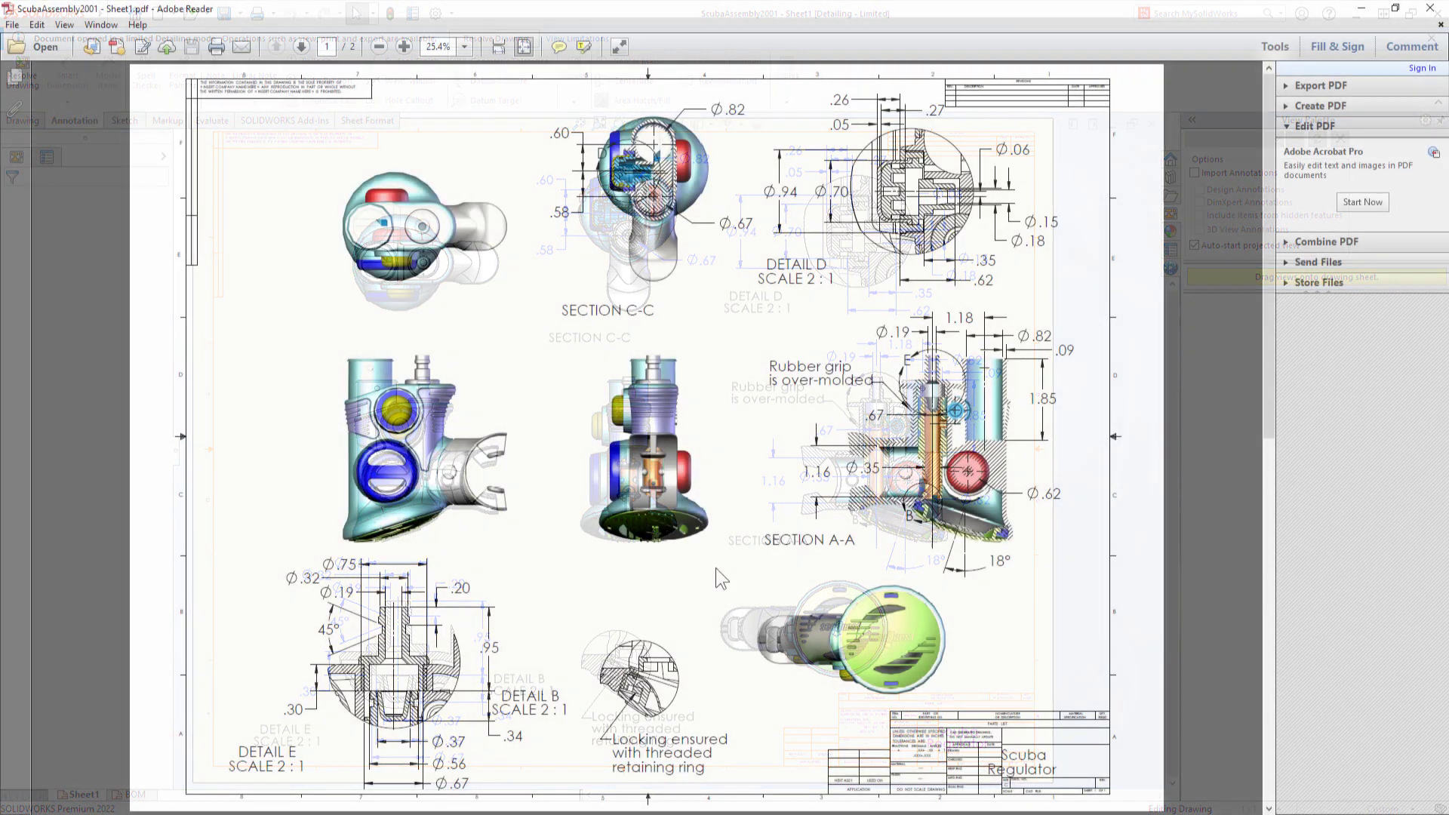
pyautogui.scroll(-1, 716, 567)
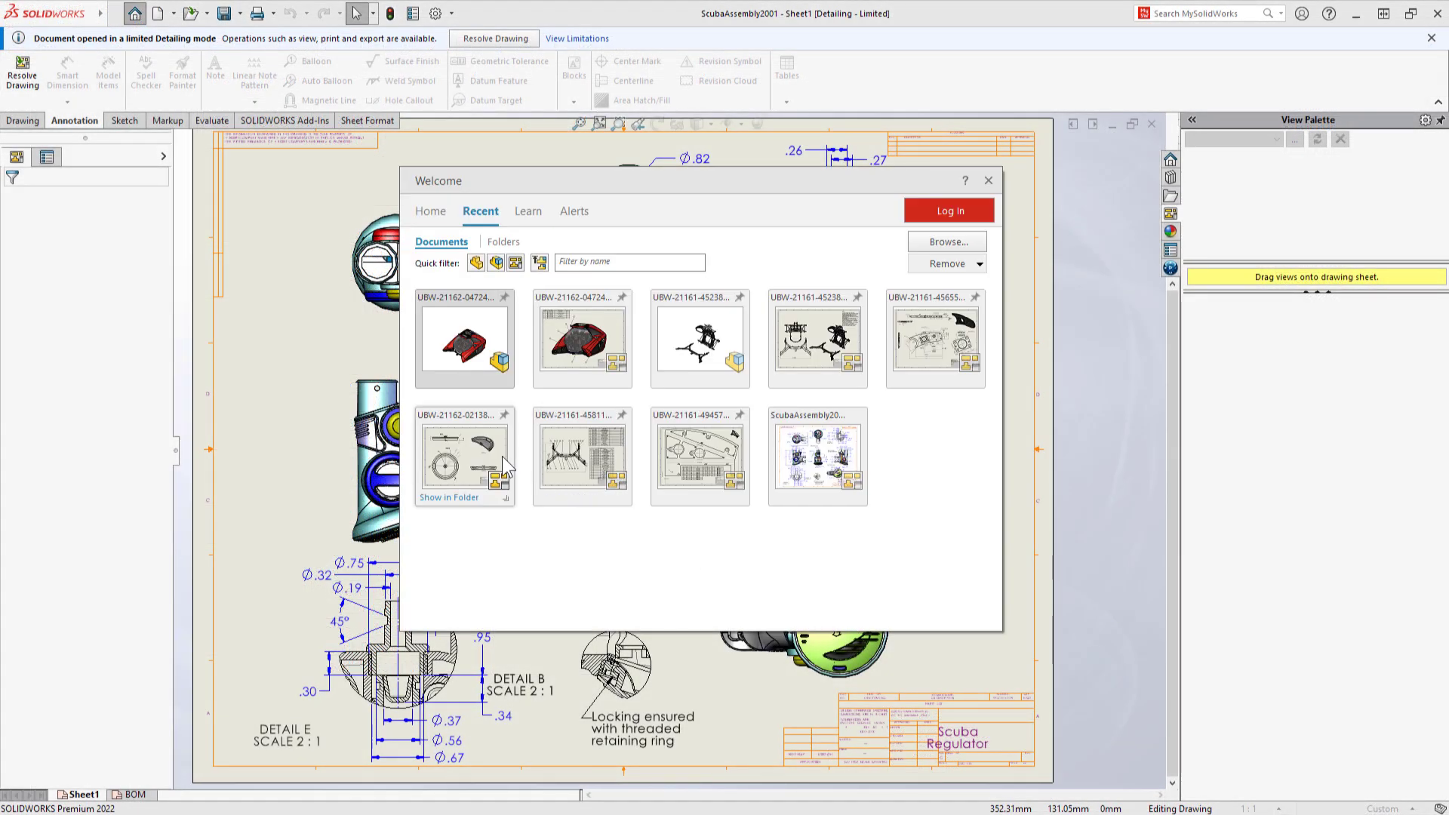
pyautogui.click(501, 456)
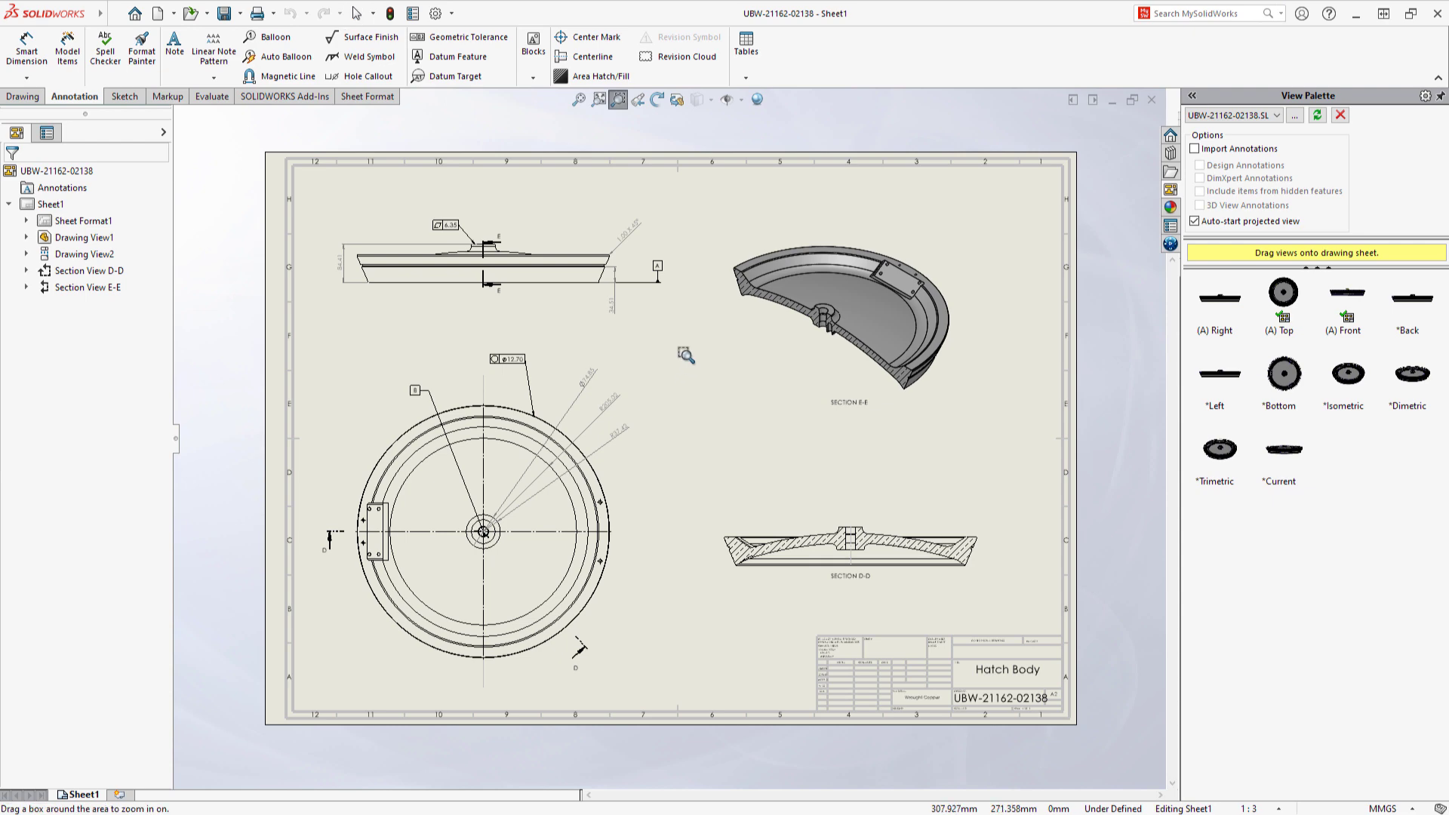
pyautogui.moveTo(700, 340); pyautogui.dragTo(492, 521)
# Step: Show the circular view's radius dimensions as diameters, making R205.02 read Ø410.05
pyautogui.press('Escape')
pyautogui.click(684, 228)
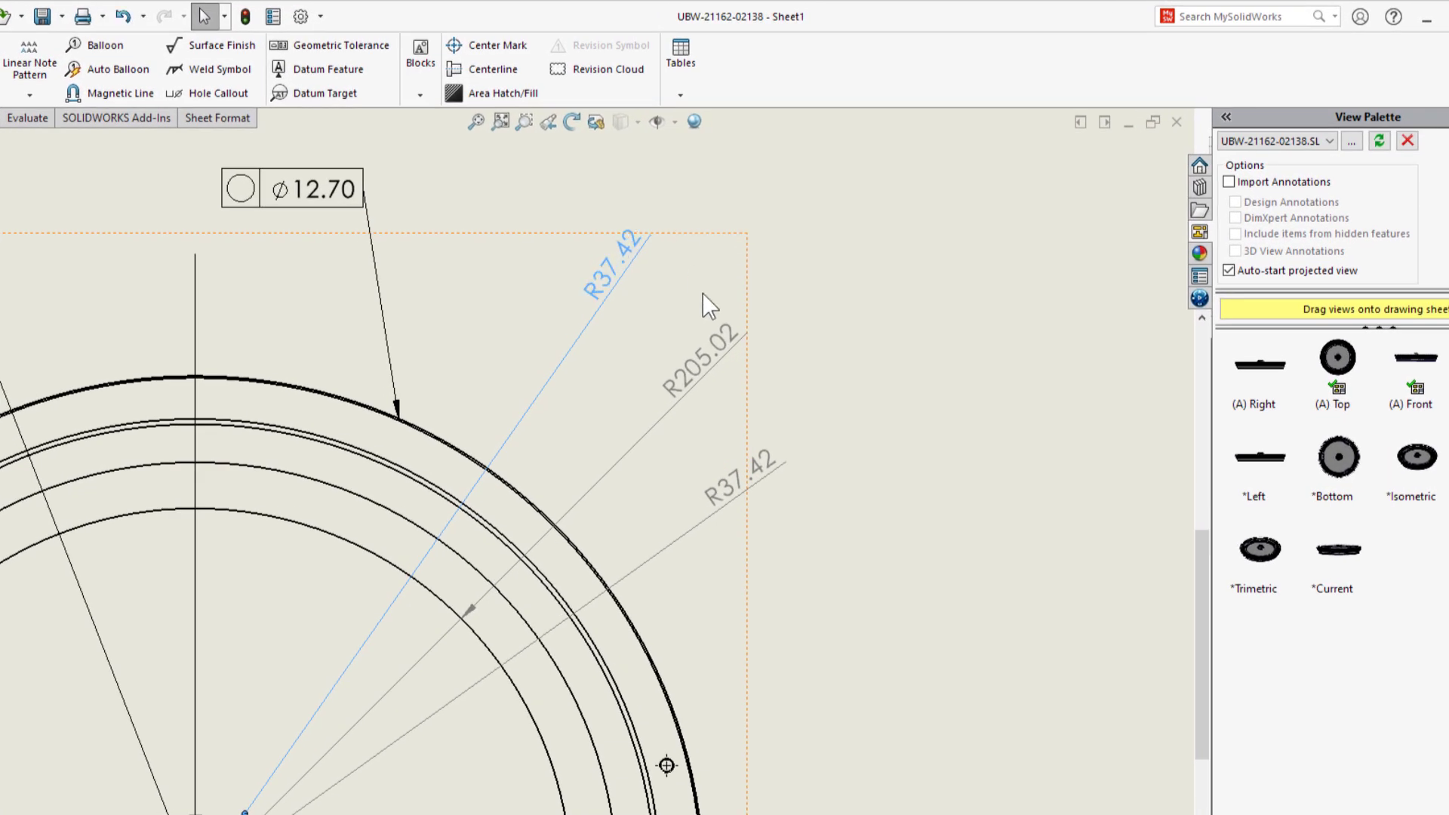
pyautogui.click(726, 334)
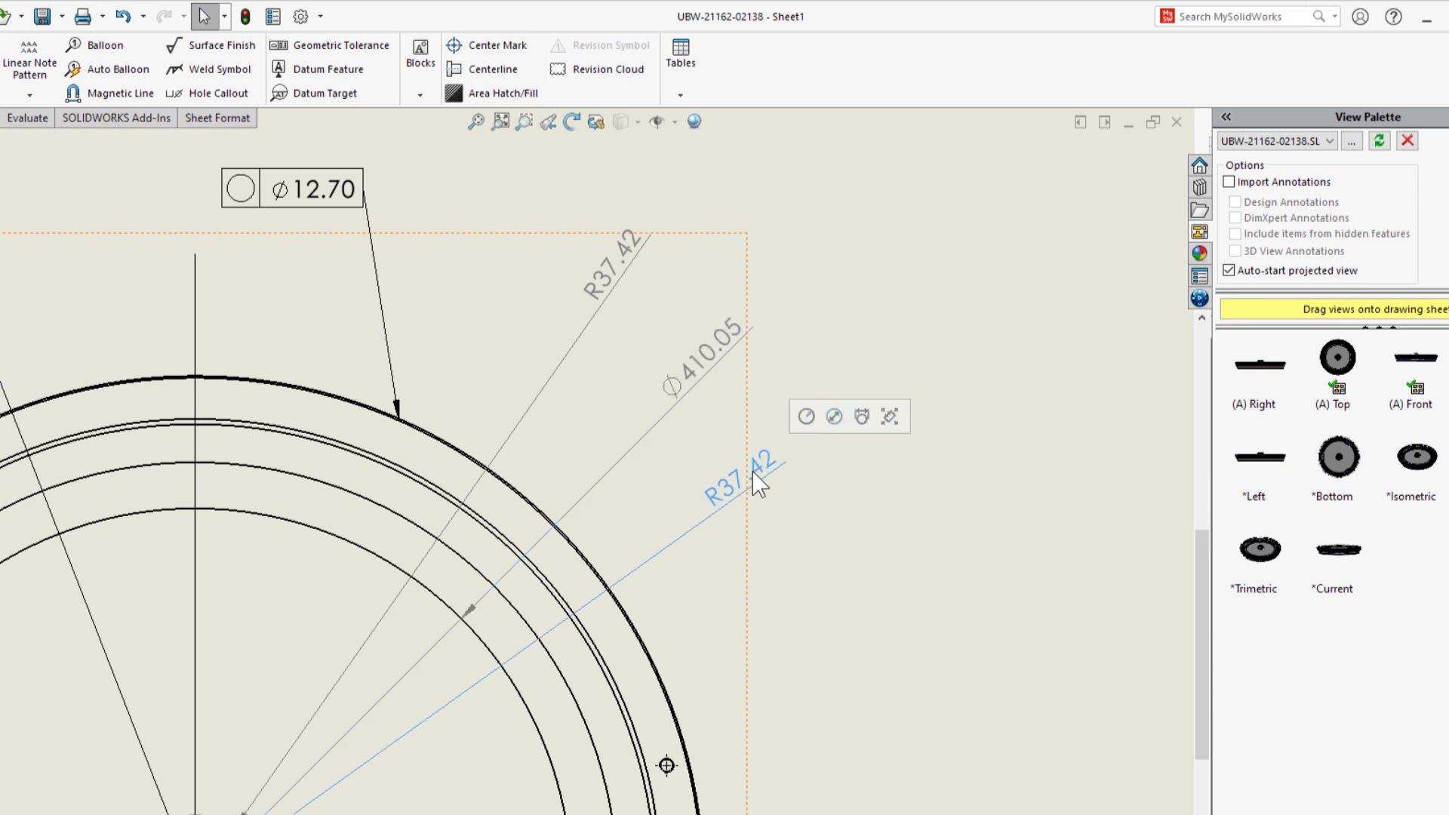
# Step: Zoom in on Section D-D and start the Symmetric Linear Diameter Dimension tool
pyautogui.press('f')
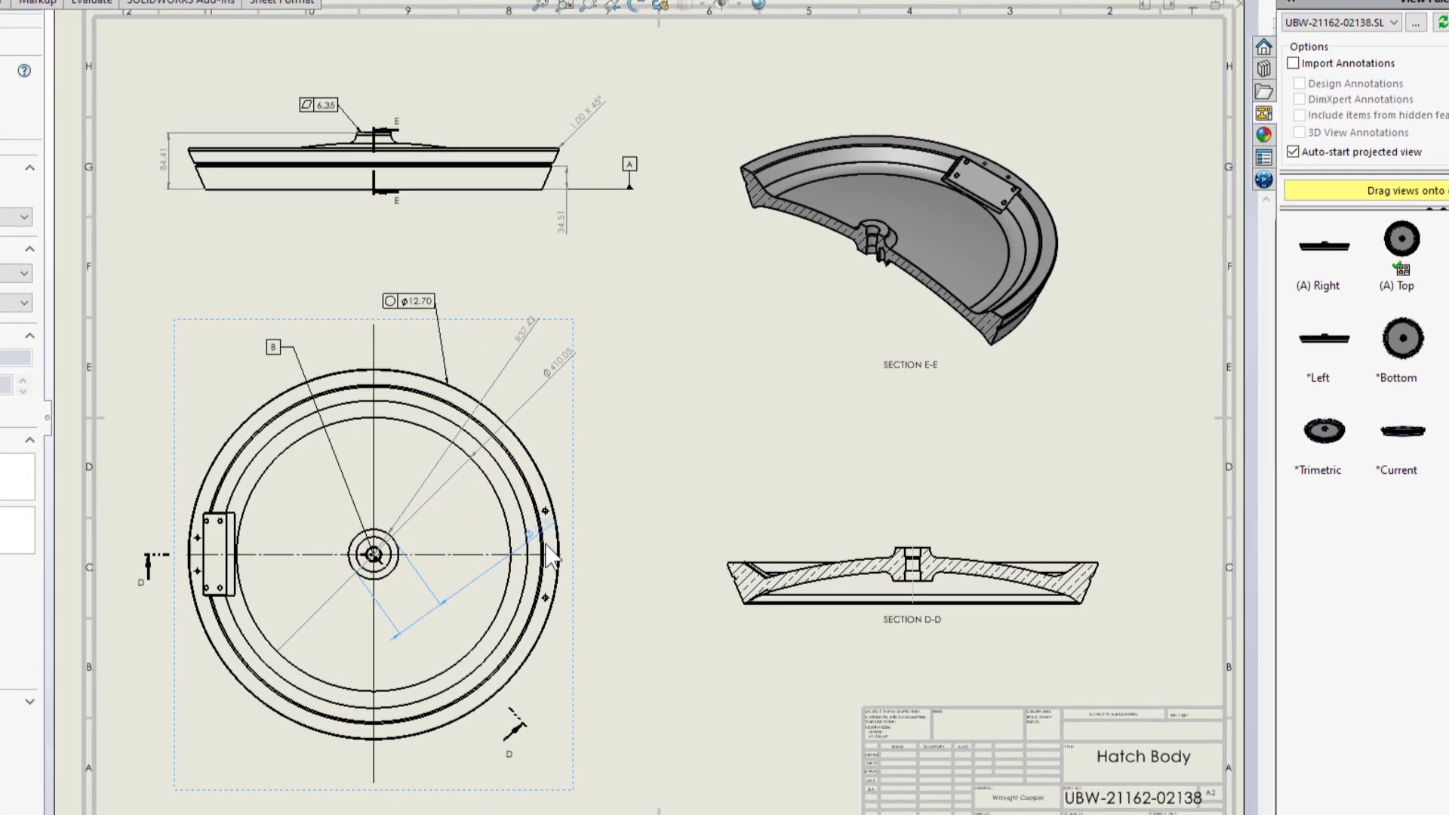
pyautogui.moveTo(540, 691); pyautogui.dragTo(568, 693, button='right')
pyautogui.moveTo(643, 652); pyautogui.dragTo(950, 507)
pyautogui.press('s')
pyautogui.click(669, 149)
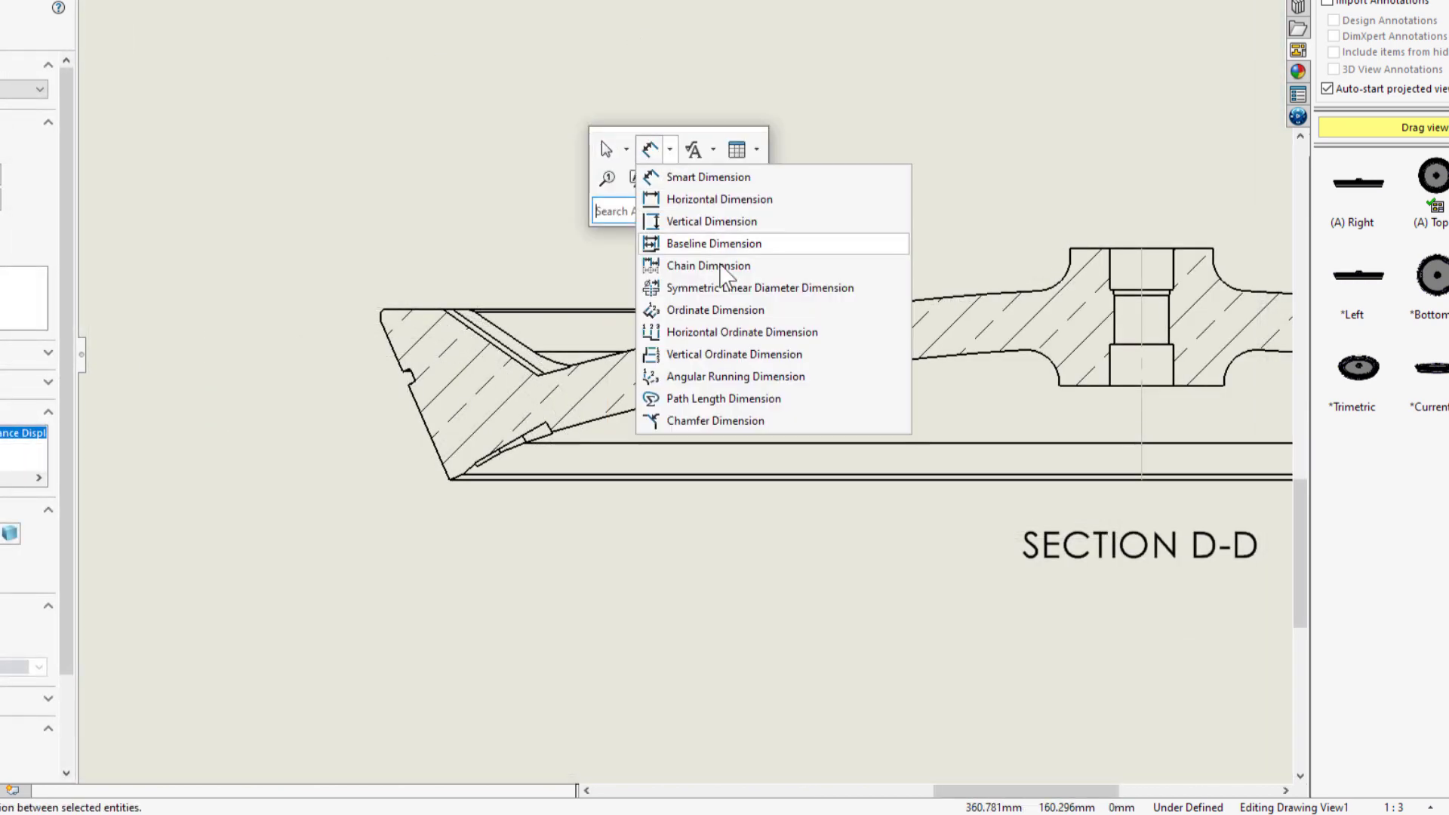
pyautogui.click(763, 287)
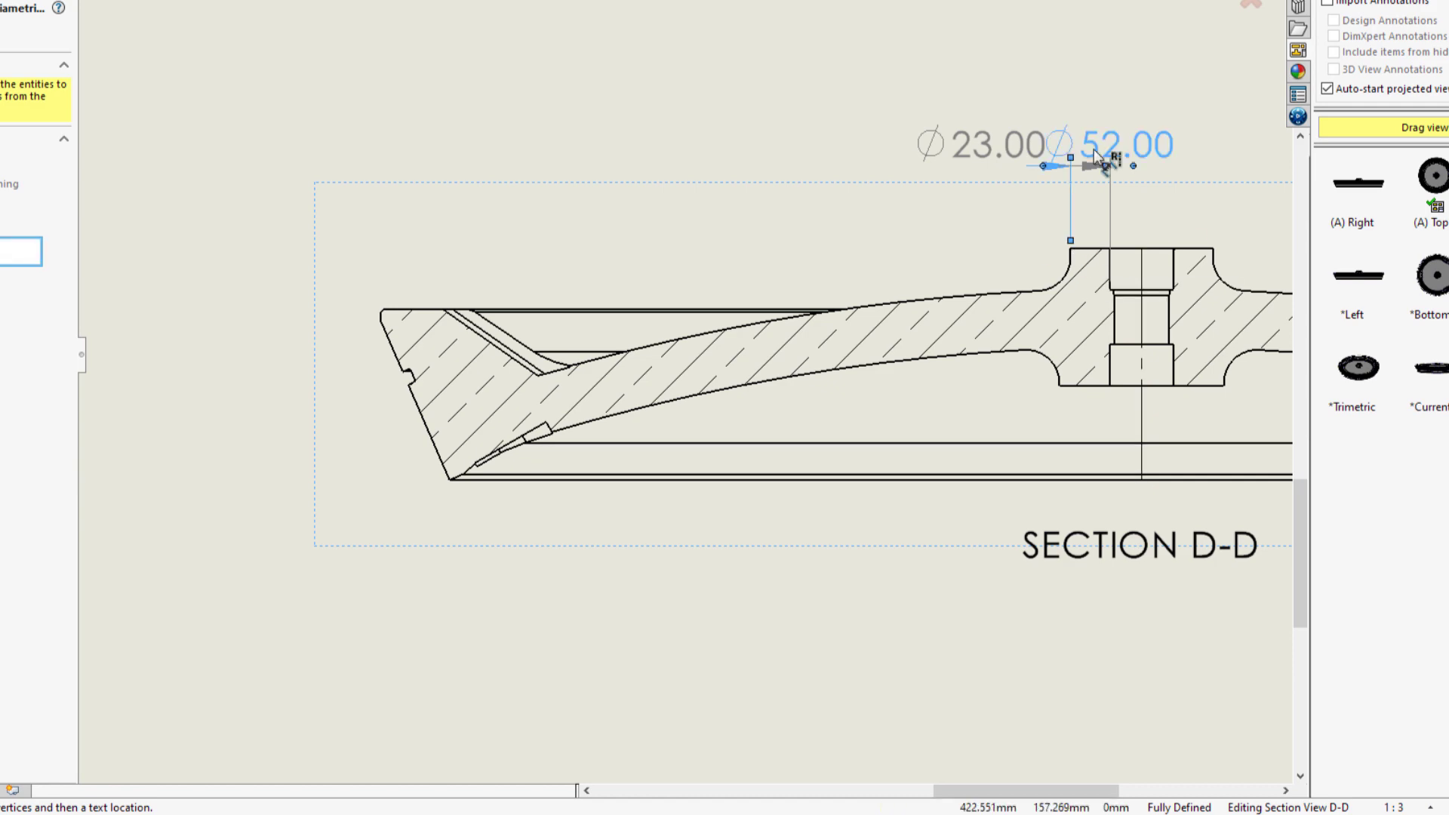
# Step: Add symmetric diameters Ø52.00, Ø554.37, Ø509.14, Ø502.17, Ø440.00 and Ø429.80, then edit Ø460.25
pyautogui.click(970, 108)
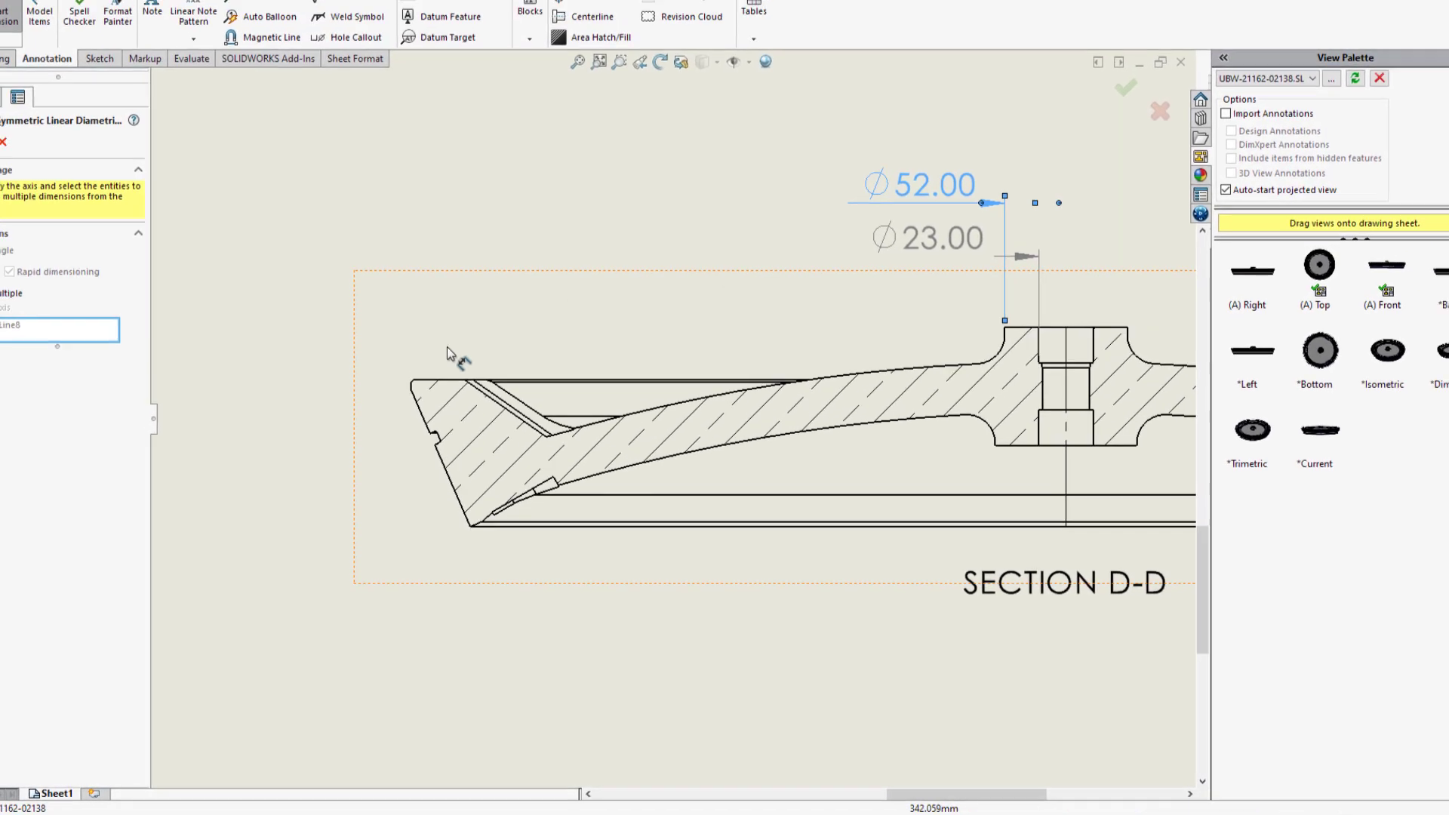
pyautogui.click(411, 381)
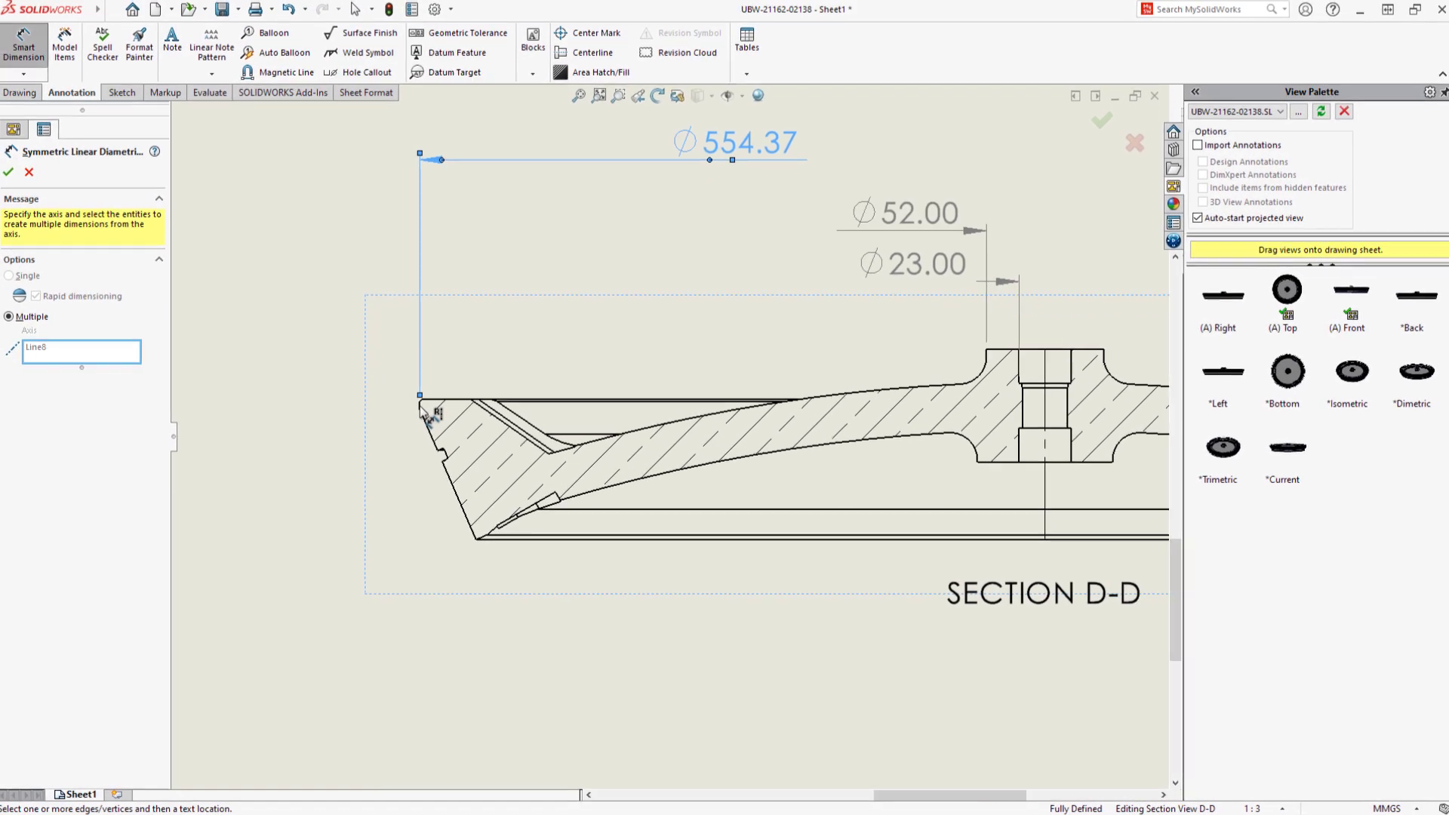
pyautogui.click(468, 381)
pyautogui.click(475, 382)
pyautogui.click(547, 431)
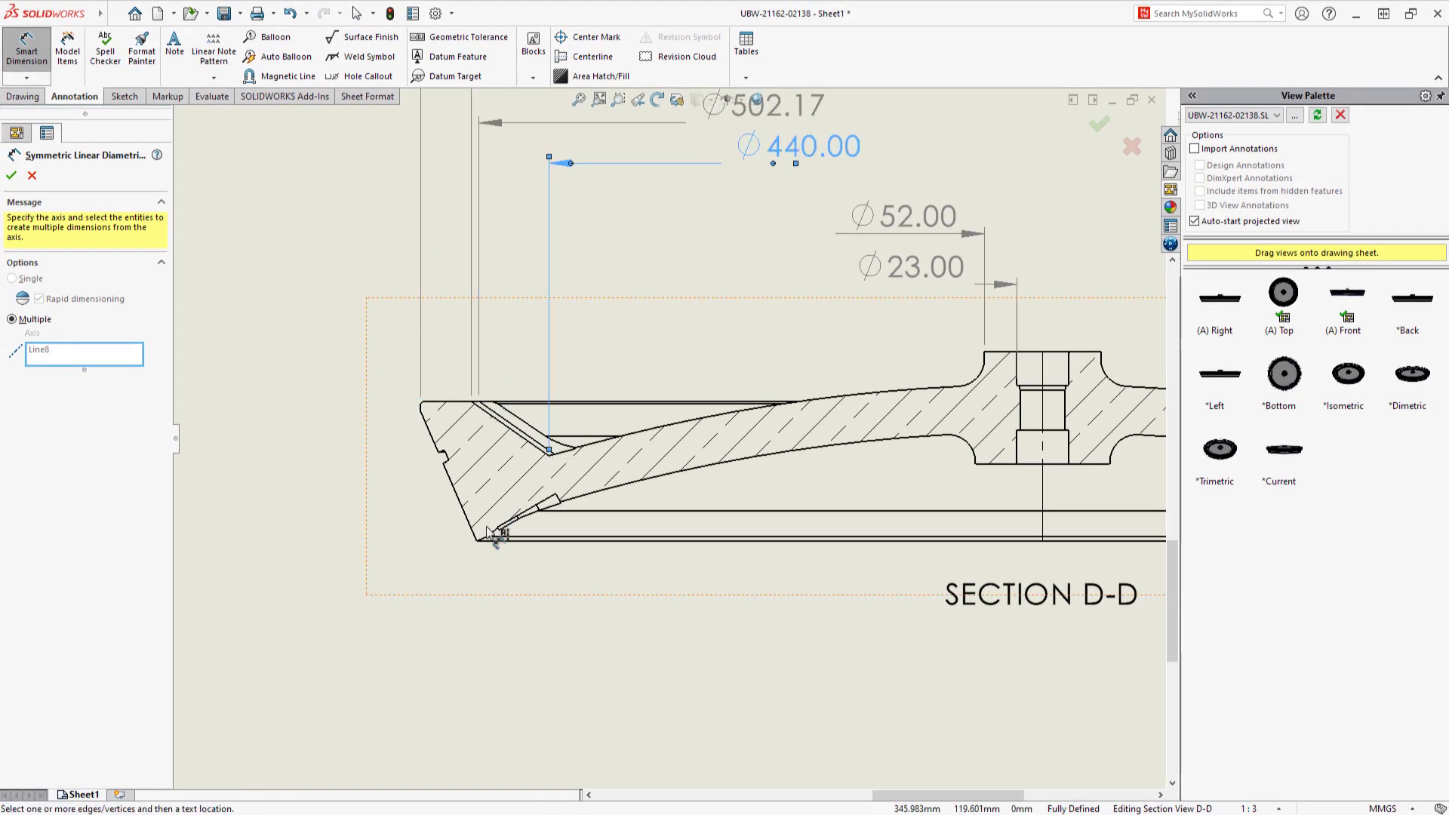
pyautogui.click(545, 514)
pyautogui.scroll(3, 680, 366)
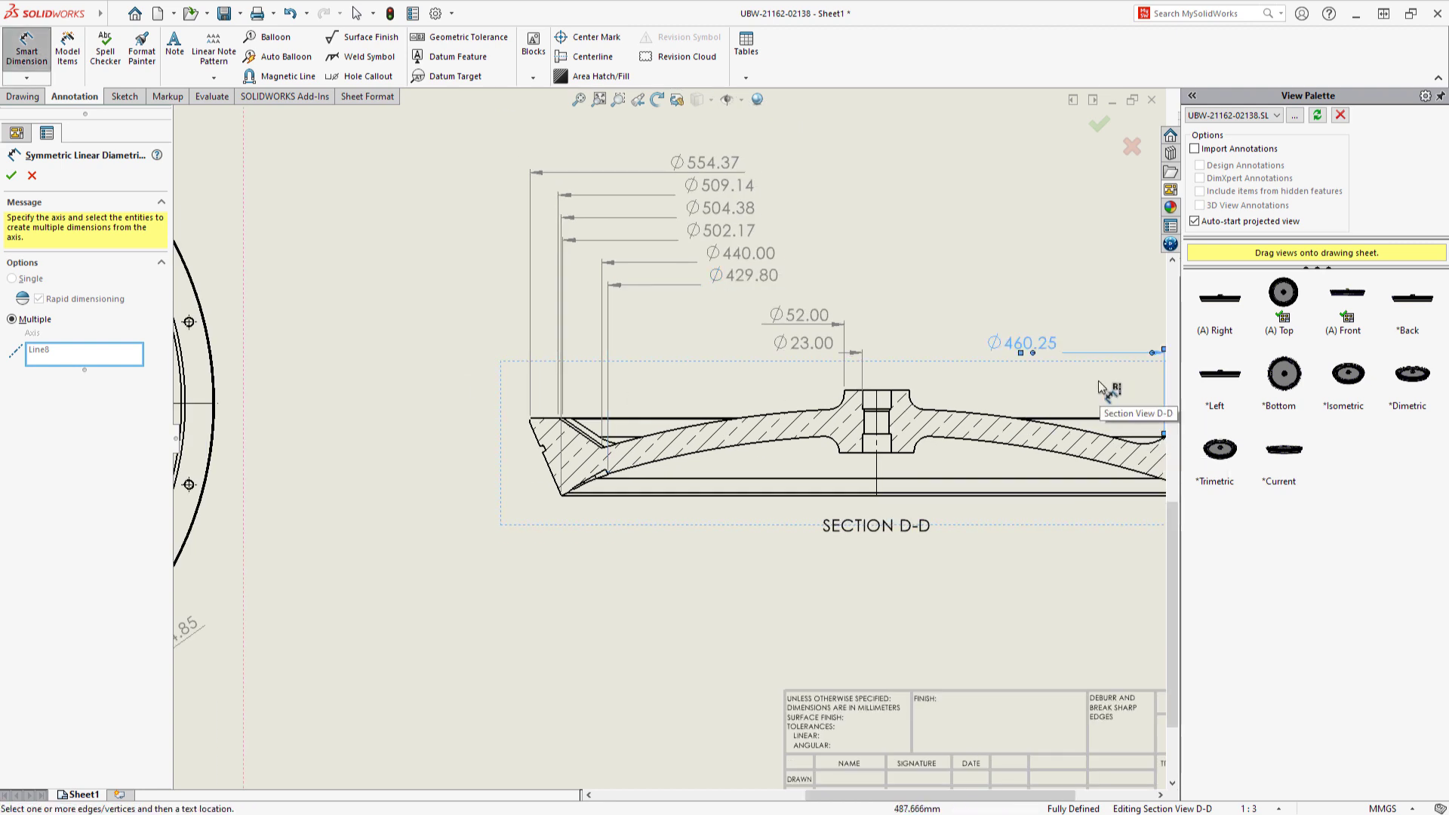
pyautogui.moveTo(1024, 258); pyautogui.dragTo(712, 333, button='middle')
pyautogui.press('Escape')
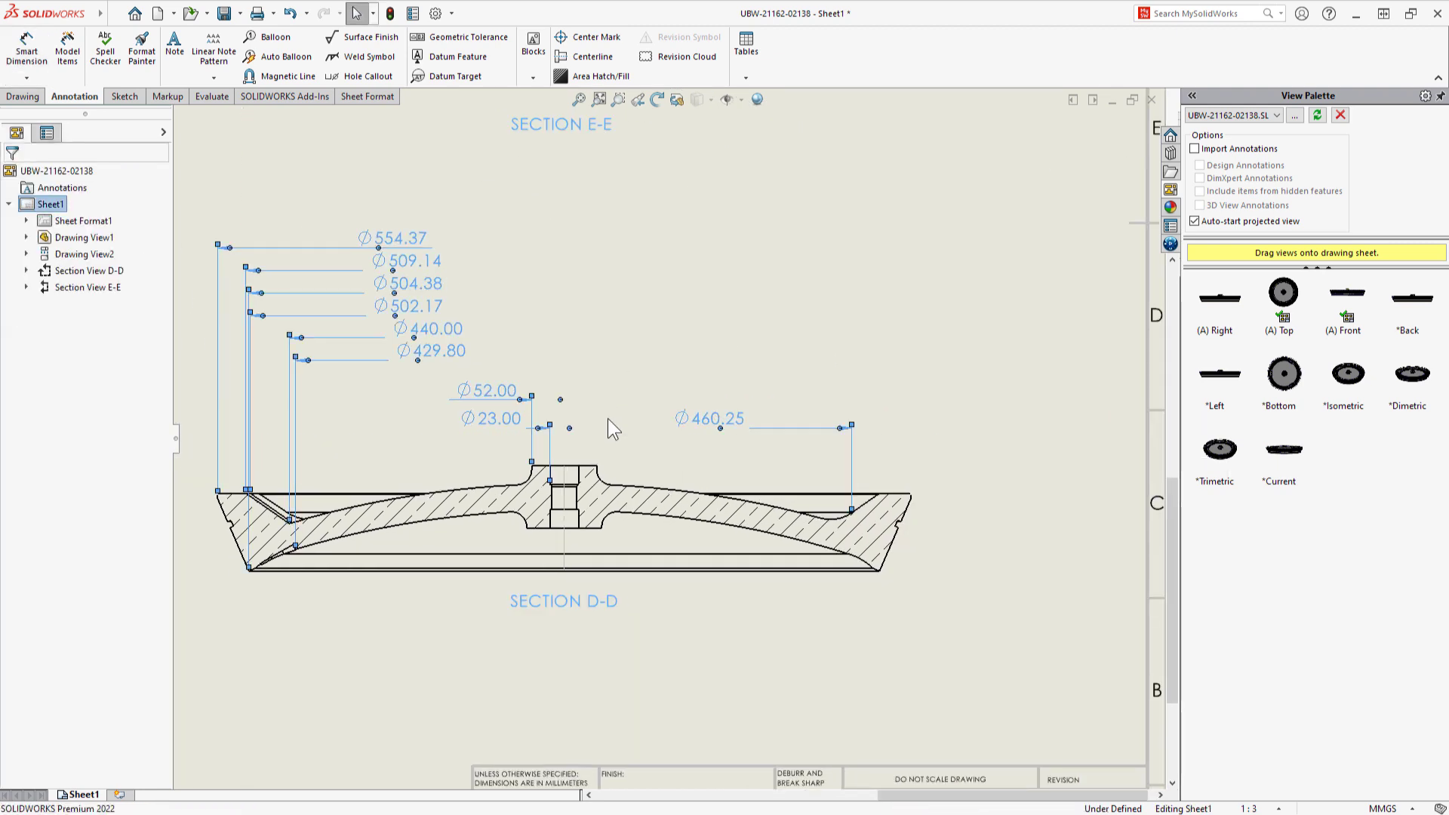
pyautogui.doubleClick(709, 418)
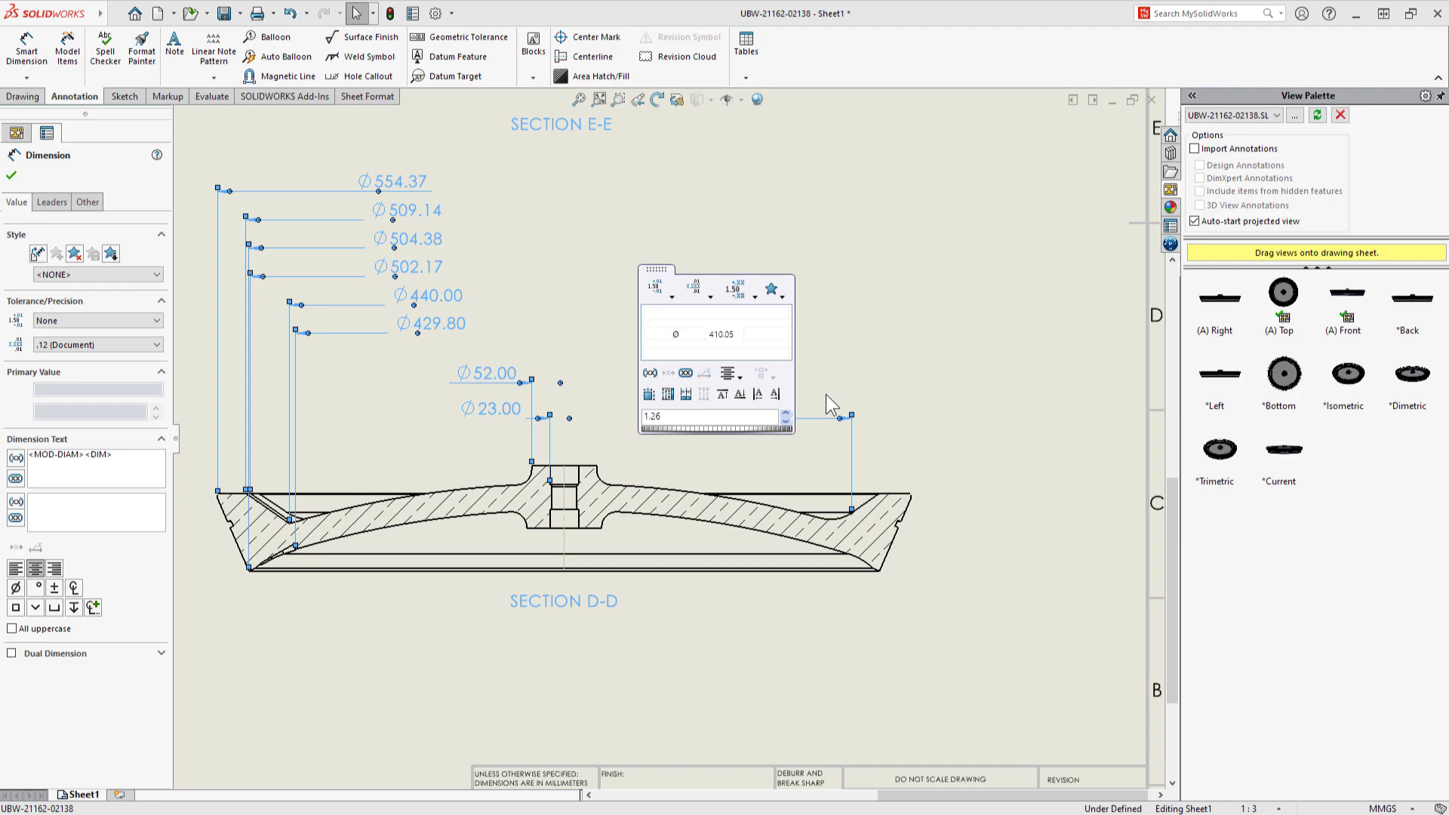
# Step: Start a Position geometric tolerance on the Ø30.00 THRU hole dimension
pyautogui.click(922, 364)
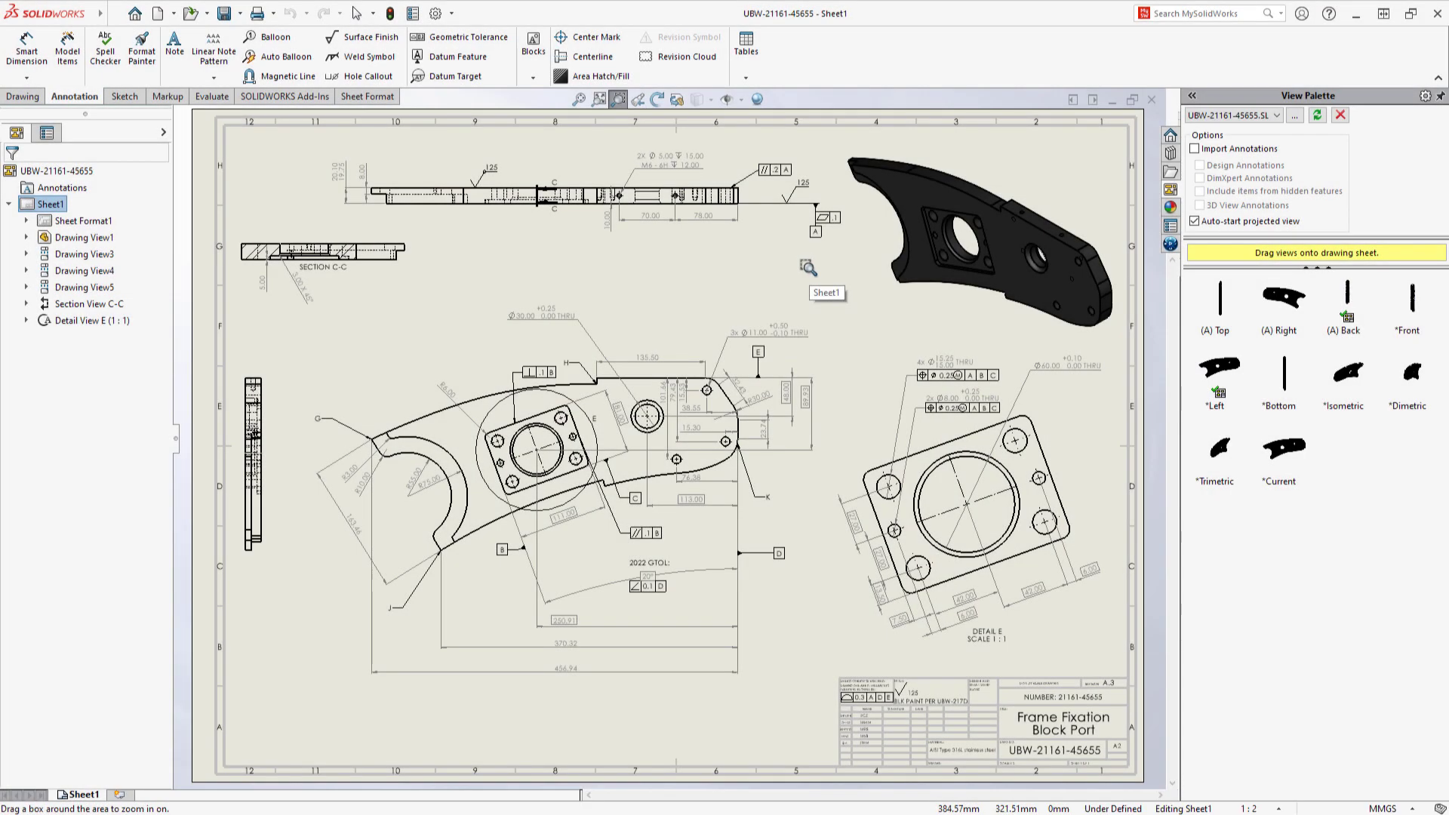
pyautogui.moveTo(808, 268); pyautogui.dragTo(432, 429)
pyautogui.click(483, 370)
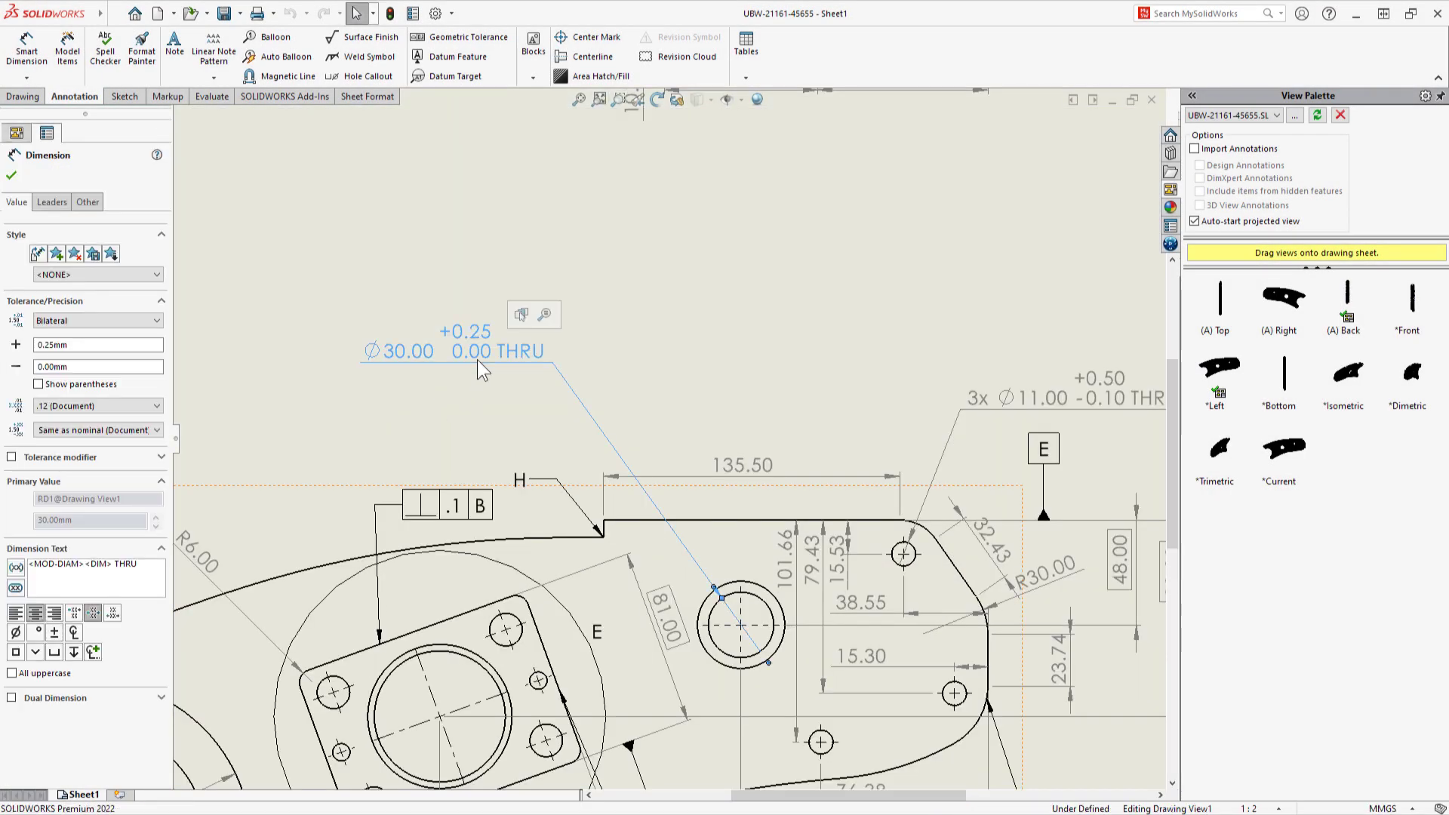
pyautogui.click(545, 404)
pyautogui.click(455, 480)
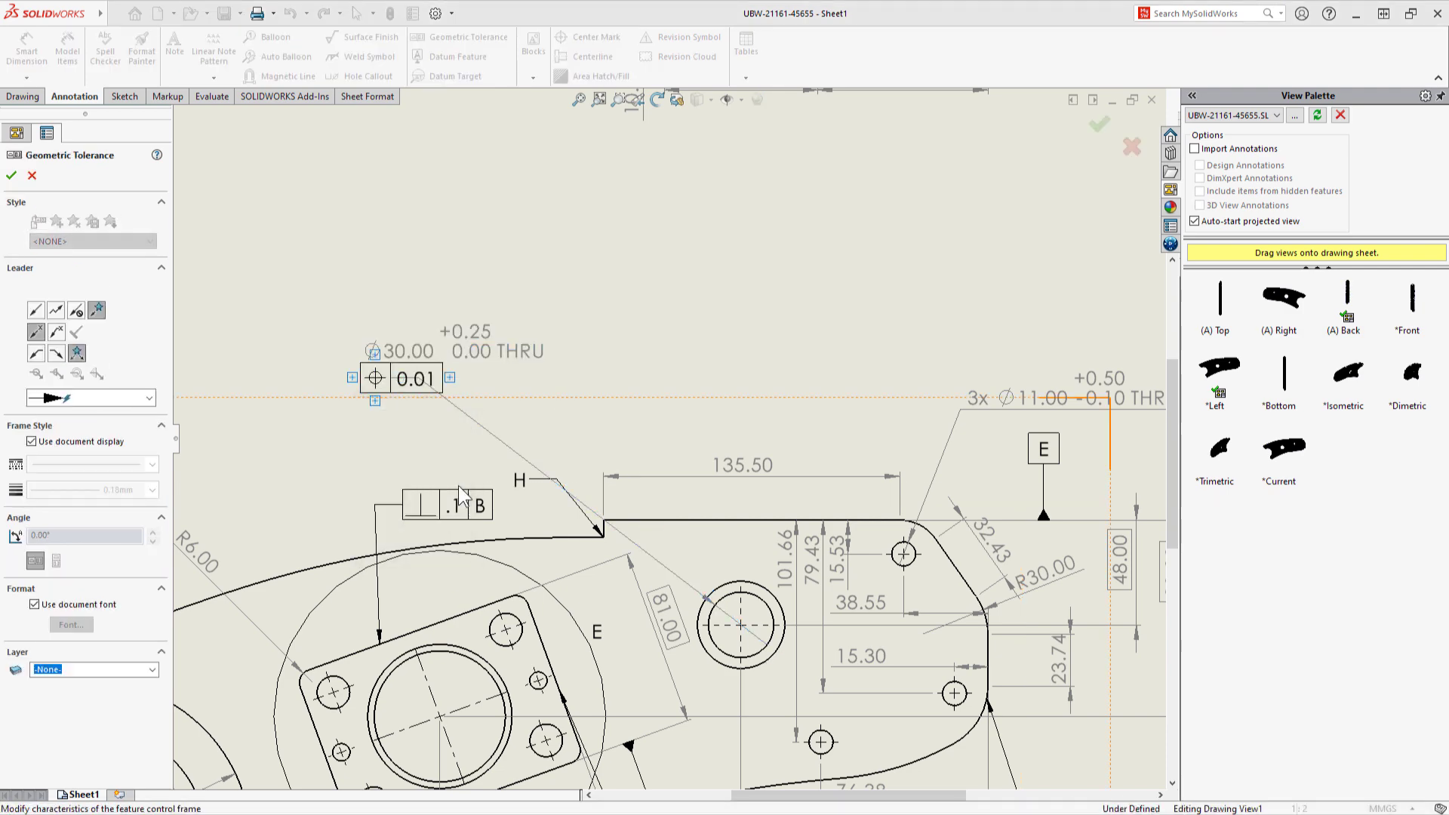
# Step: Set the position tolerance to Ø0.25 at MMC referencing datums A, B and C
pyautogui.write('0.25')
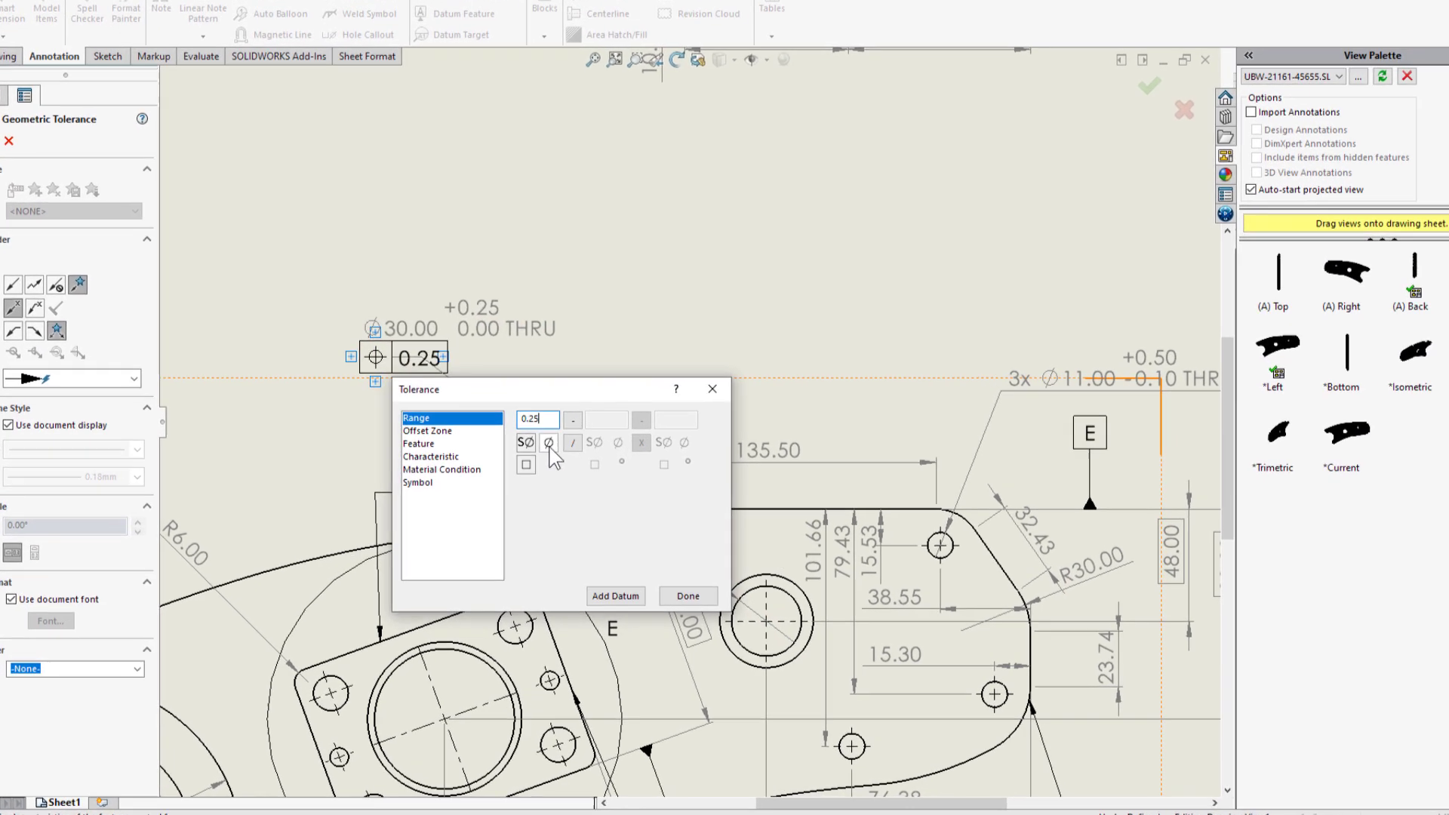
pyautogui.click(549, 443)
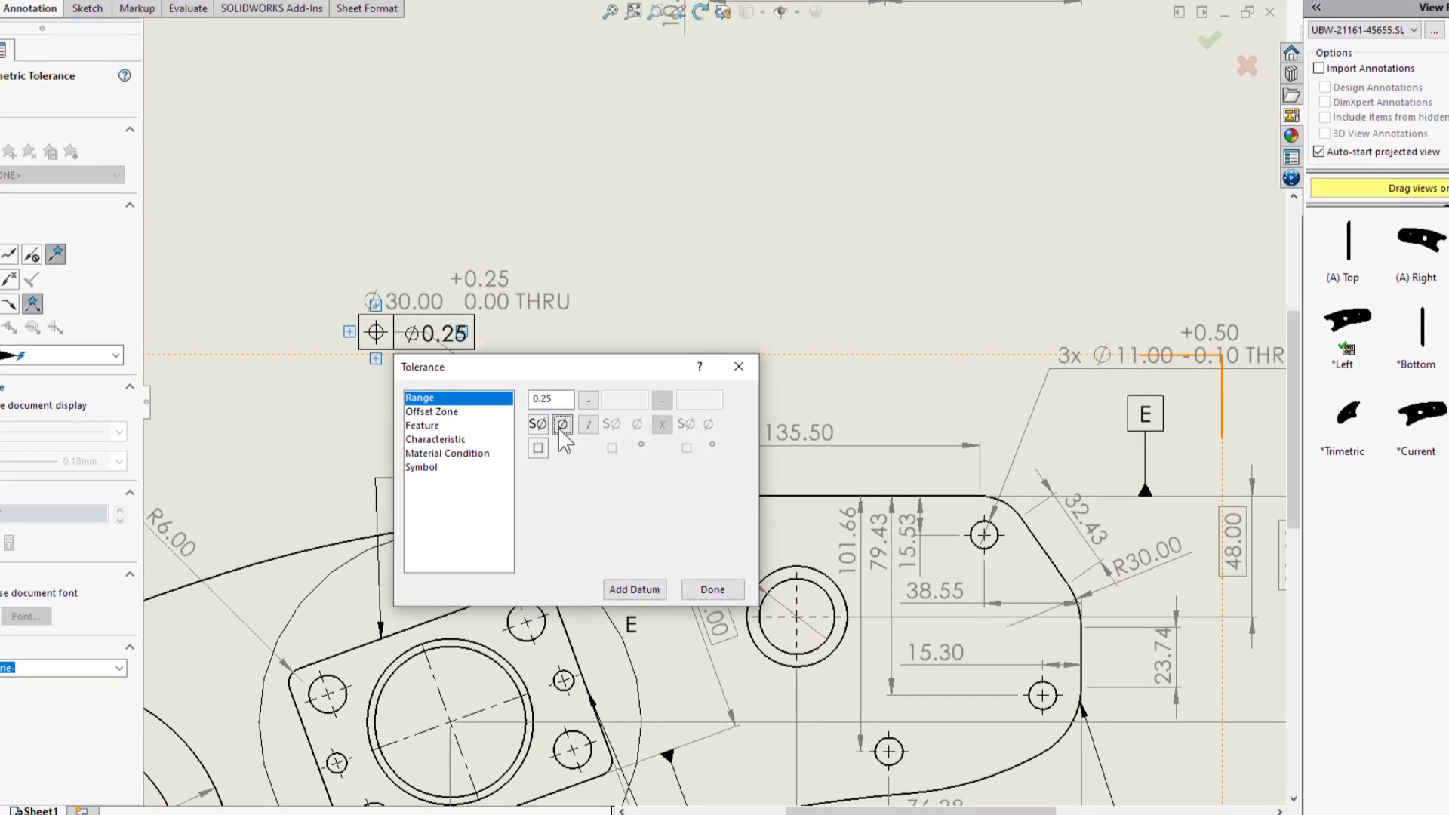
pyautogui.click(441, 470)
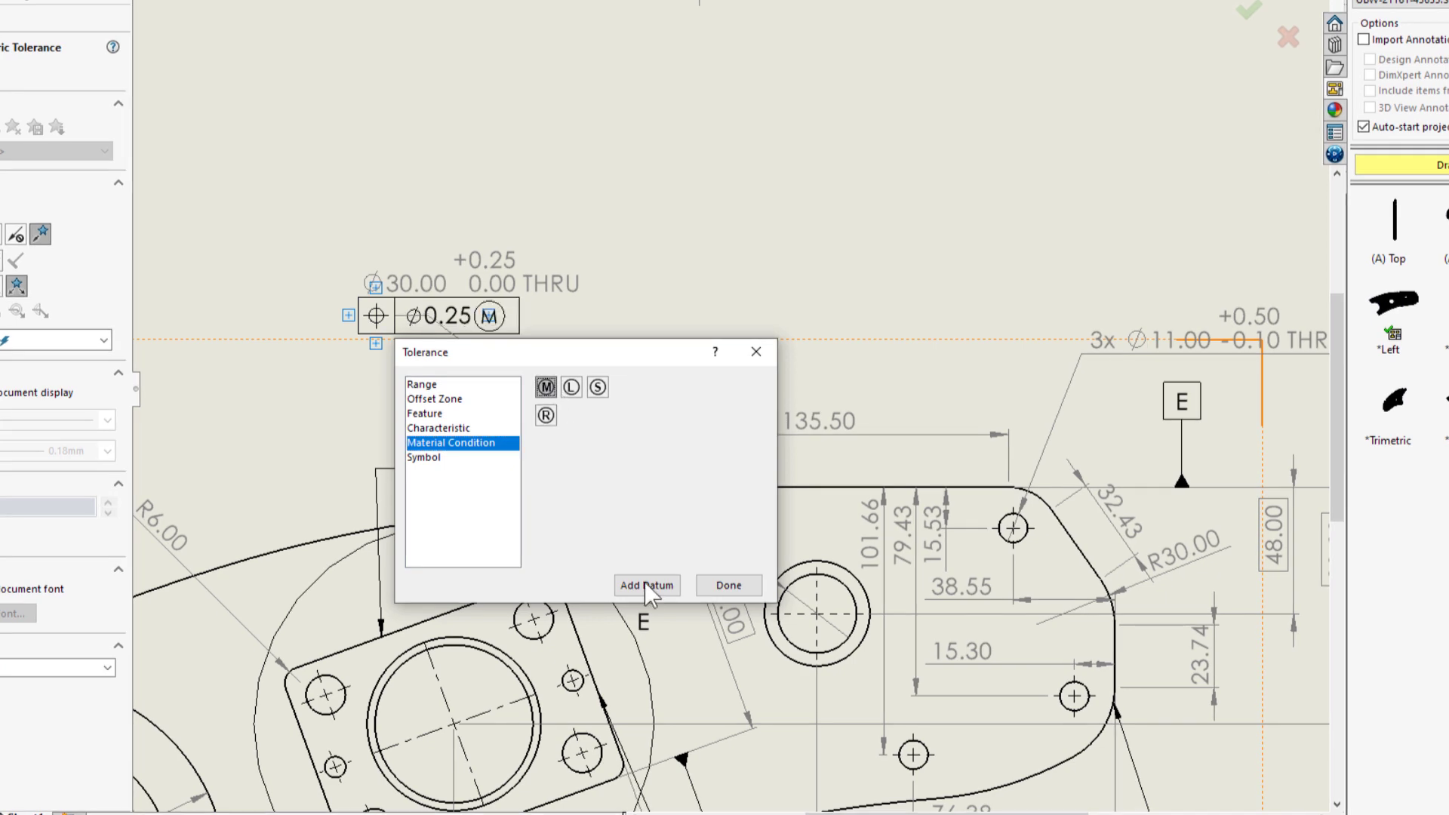
pyautogui.click(647, 586)
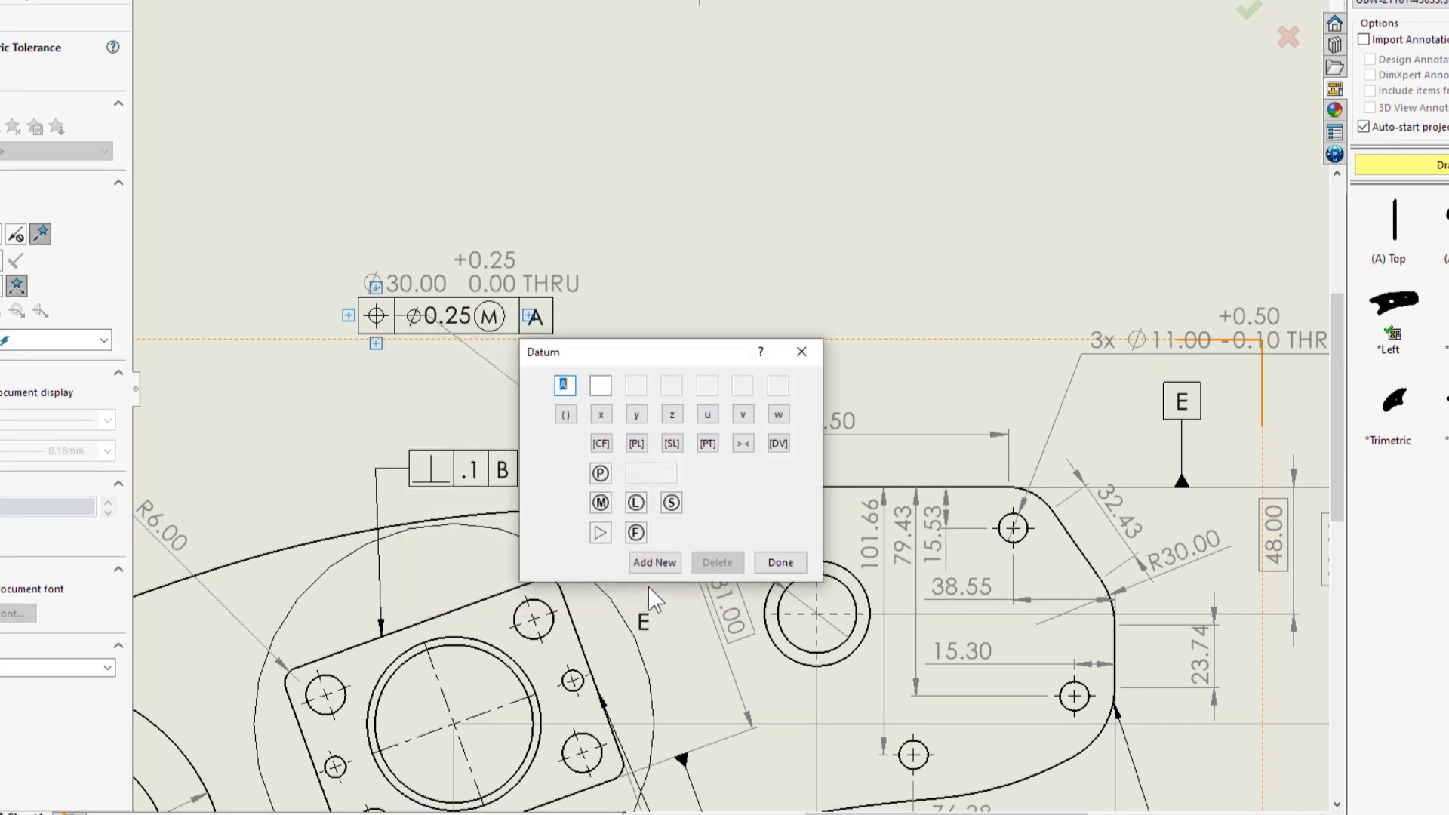
pyautogui.click(652, 566)
pyautogui.write('B')
pyautogui.click(672, 566)
pyautogui.write('C')
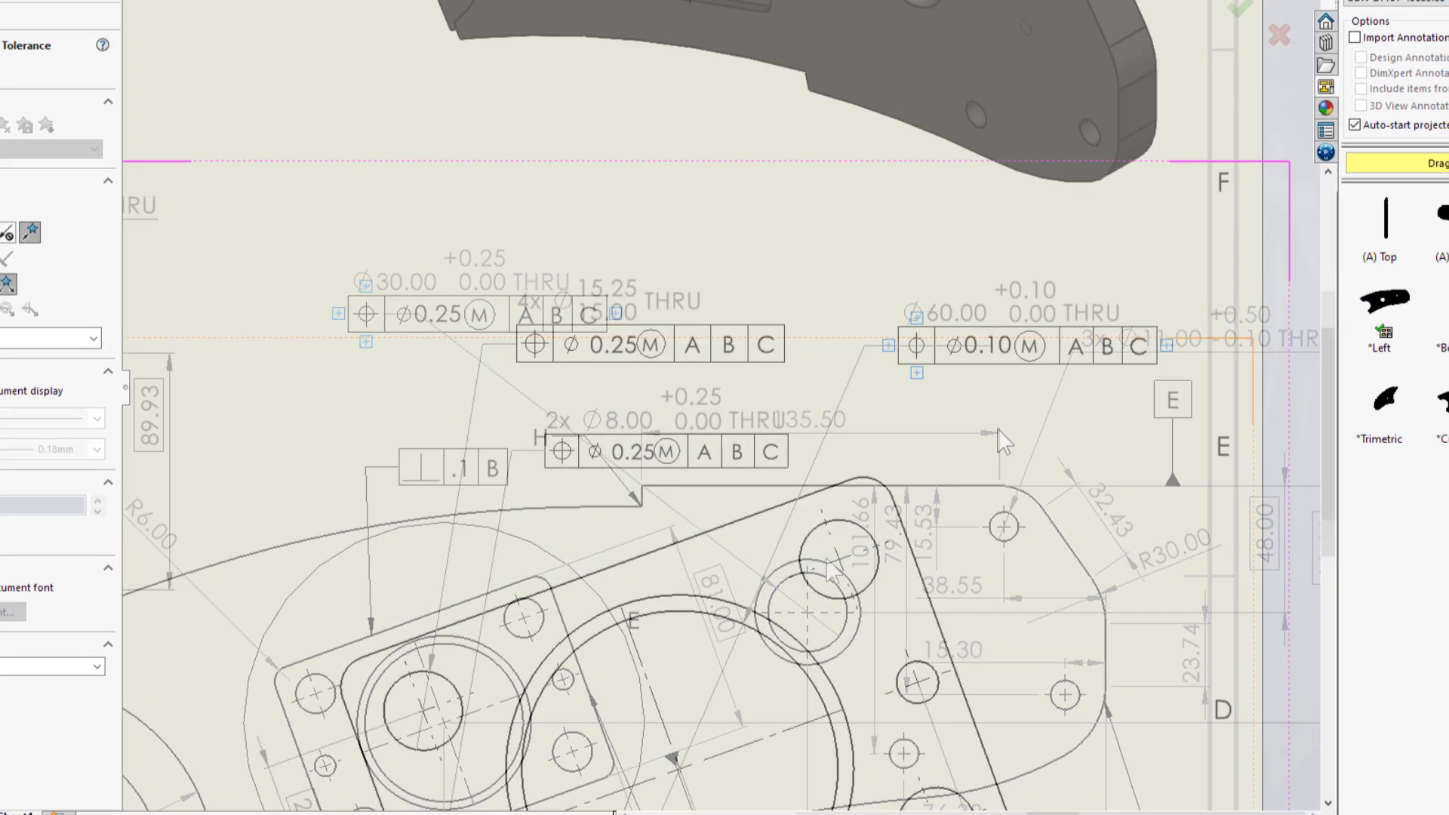
pyautogui.click(912, 362)
# Step: Add a 0.1 Cylindricity row with 0.25 x 150 feature specification below the Ø60.00 frame
pyautogui.click(749, 350)
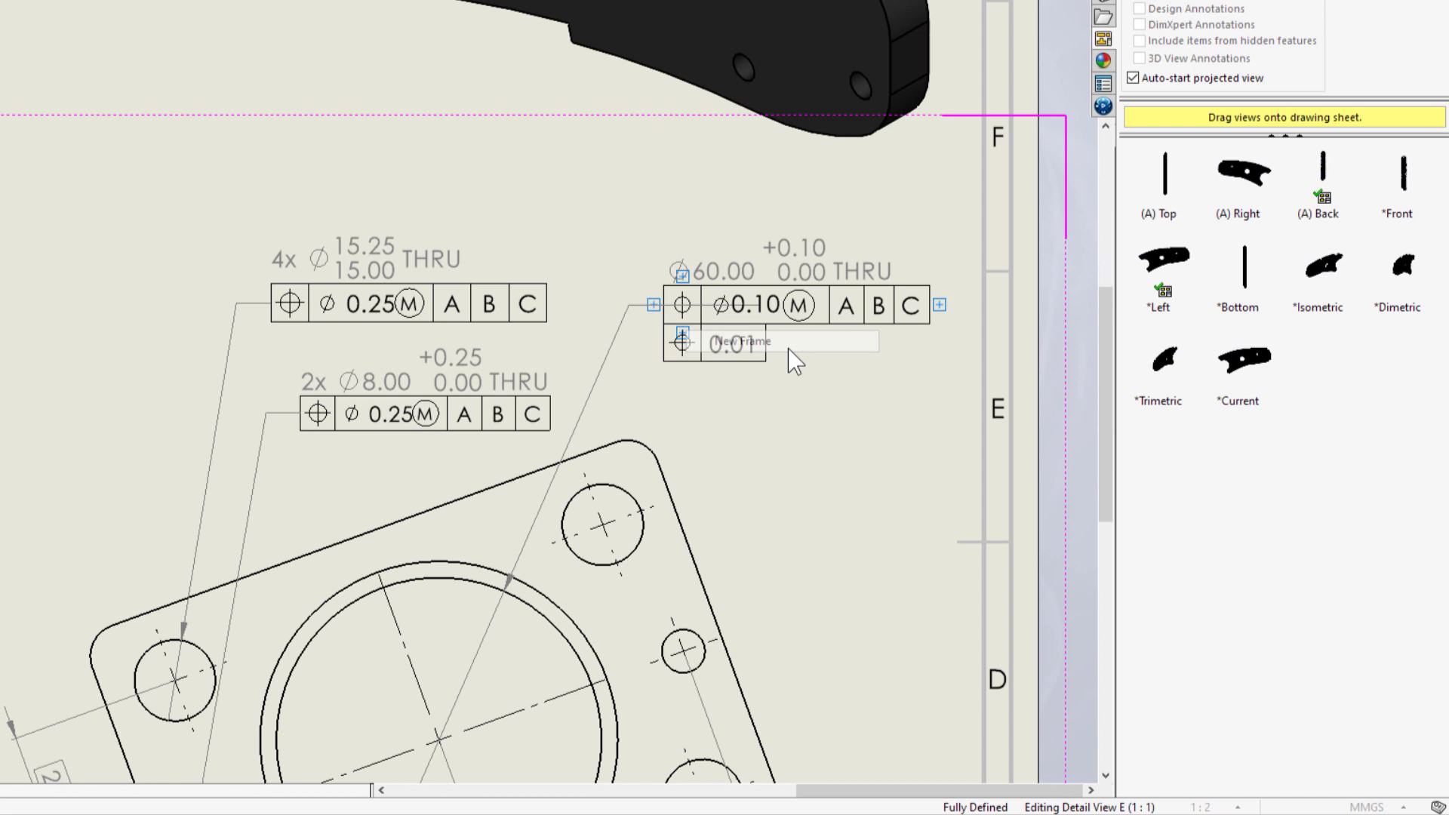
pyautogui.click(784, 421)
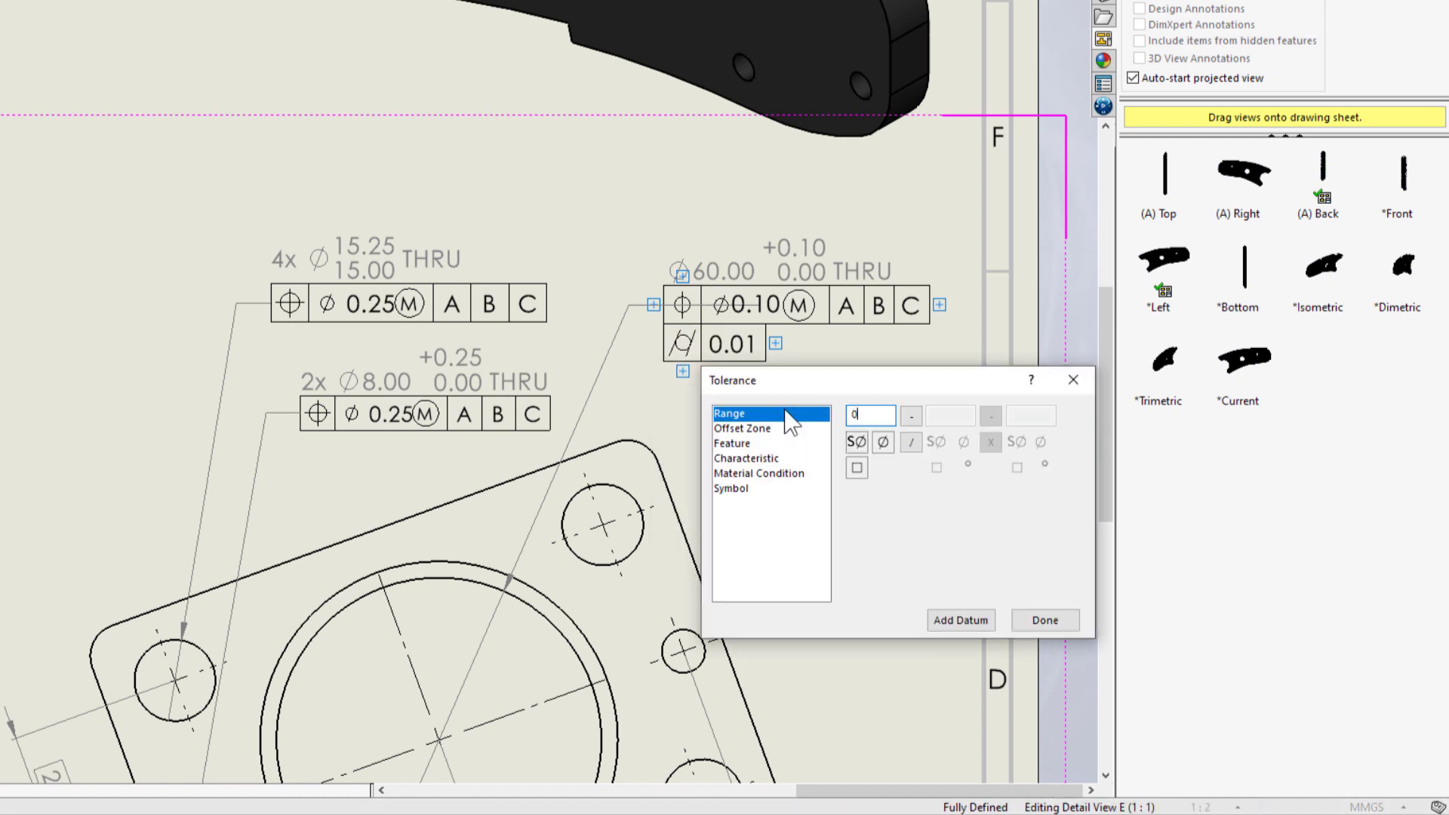
pyautogui.click(732, 428)
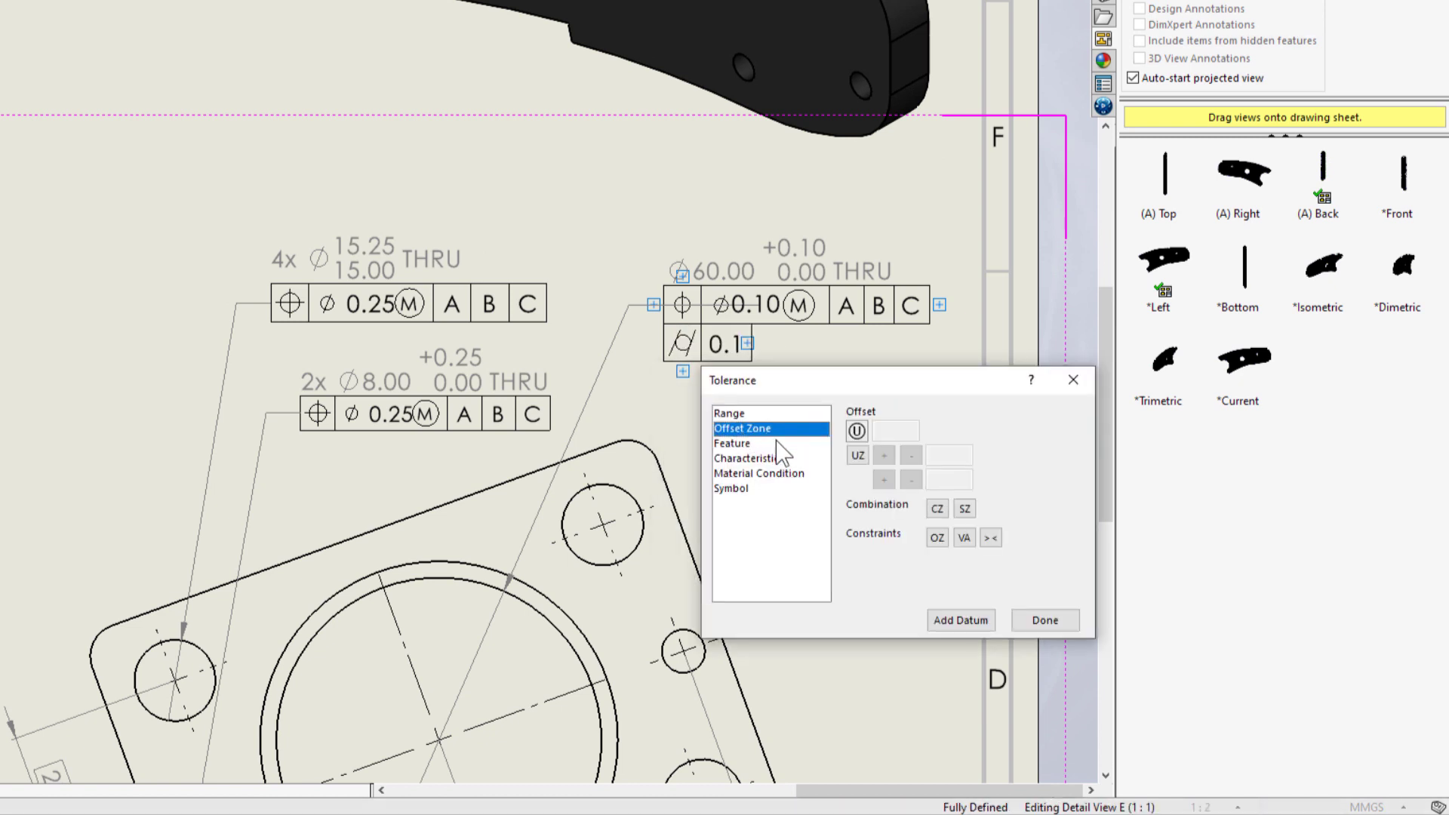
pyautogui.click(803, 445)
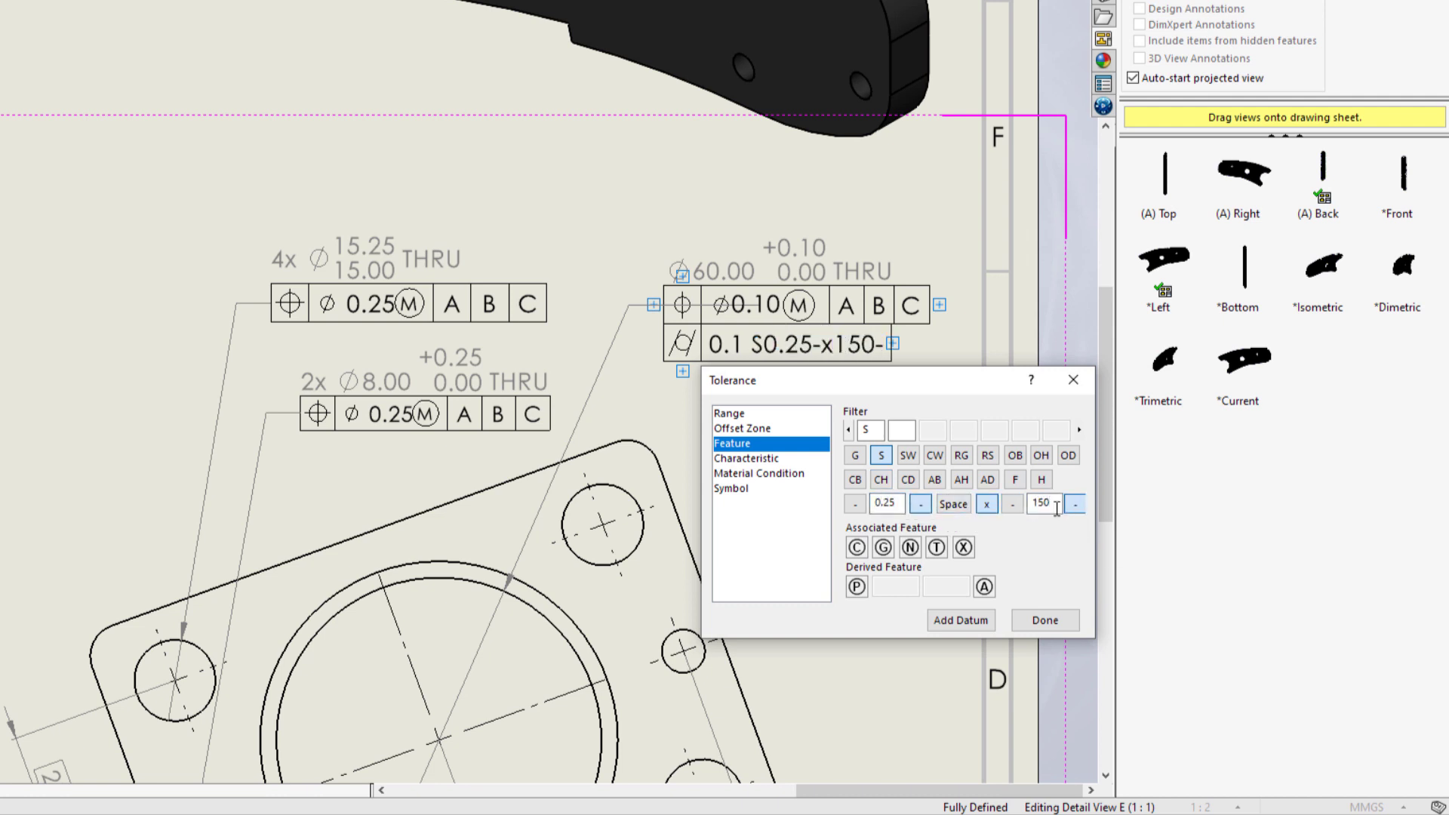
pyautogui.click(793, 458)
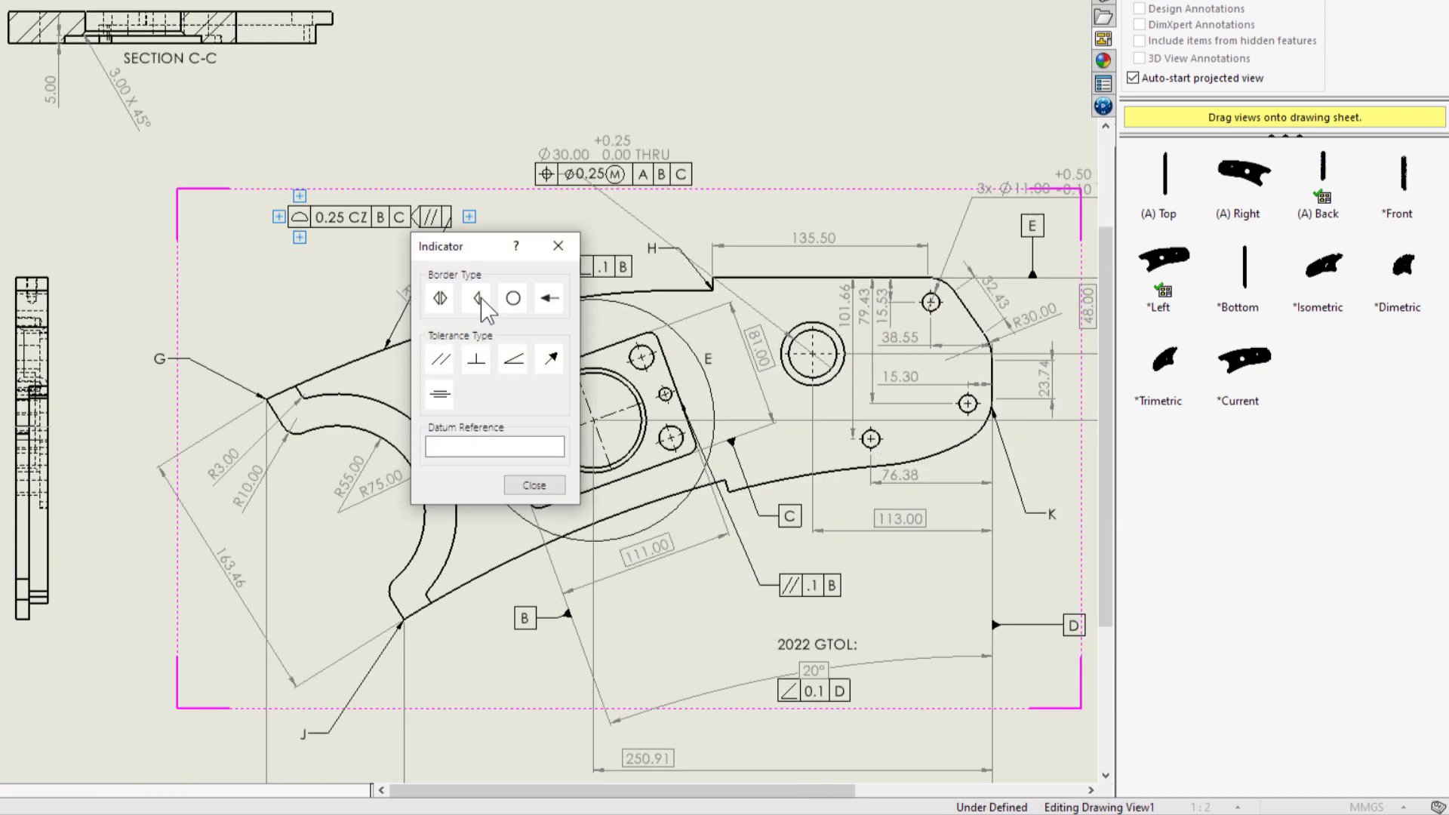
# Step: Add an indicator and a UF H◄►G note above the tolerance frame
pyautogui.click(533, 485)
pyautogui.click(498, 219)
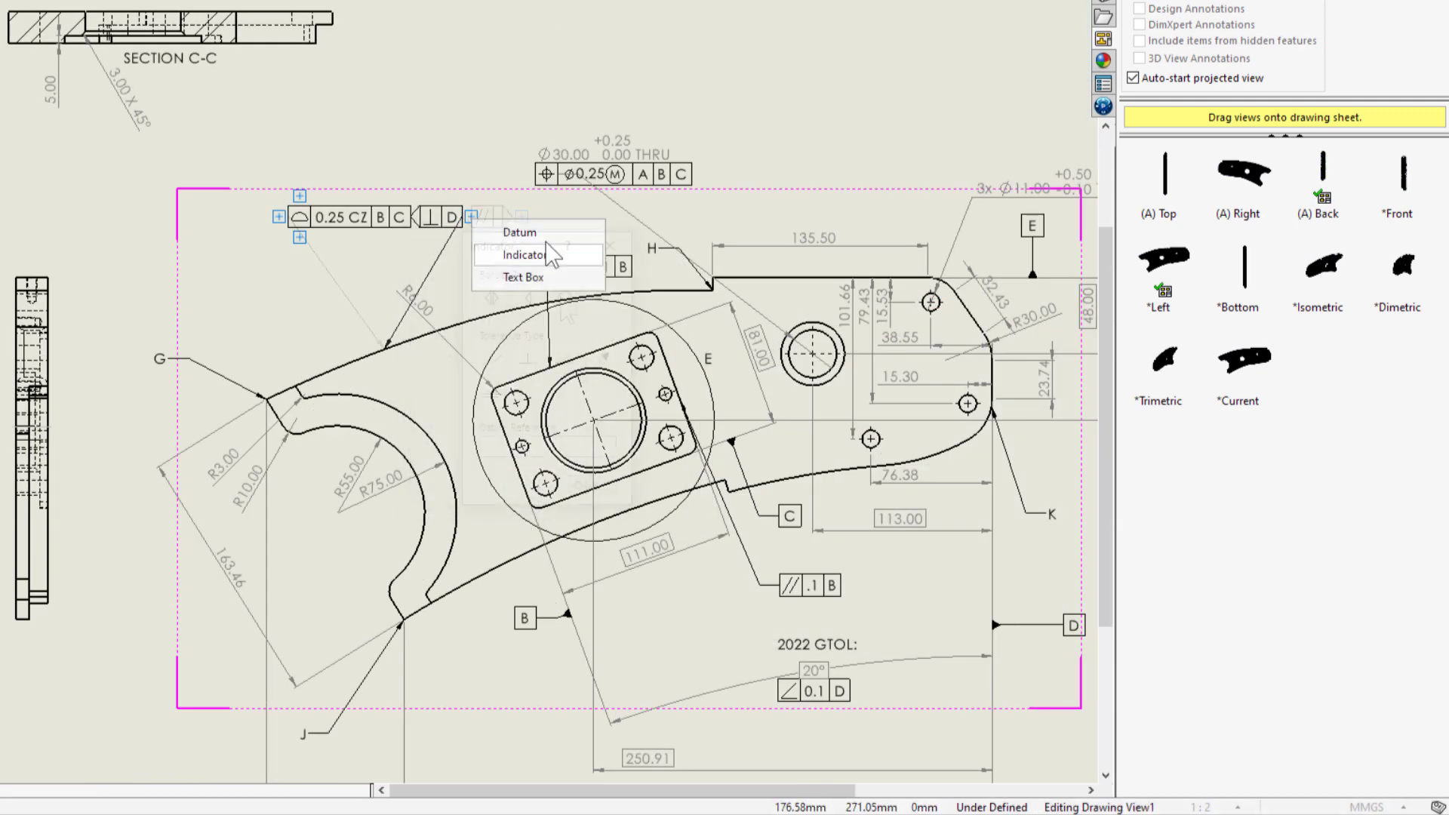
pyautogui.click(533, 256)
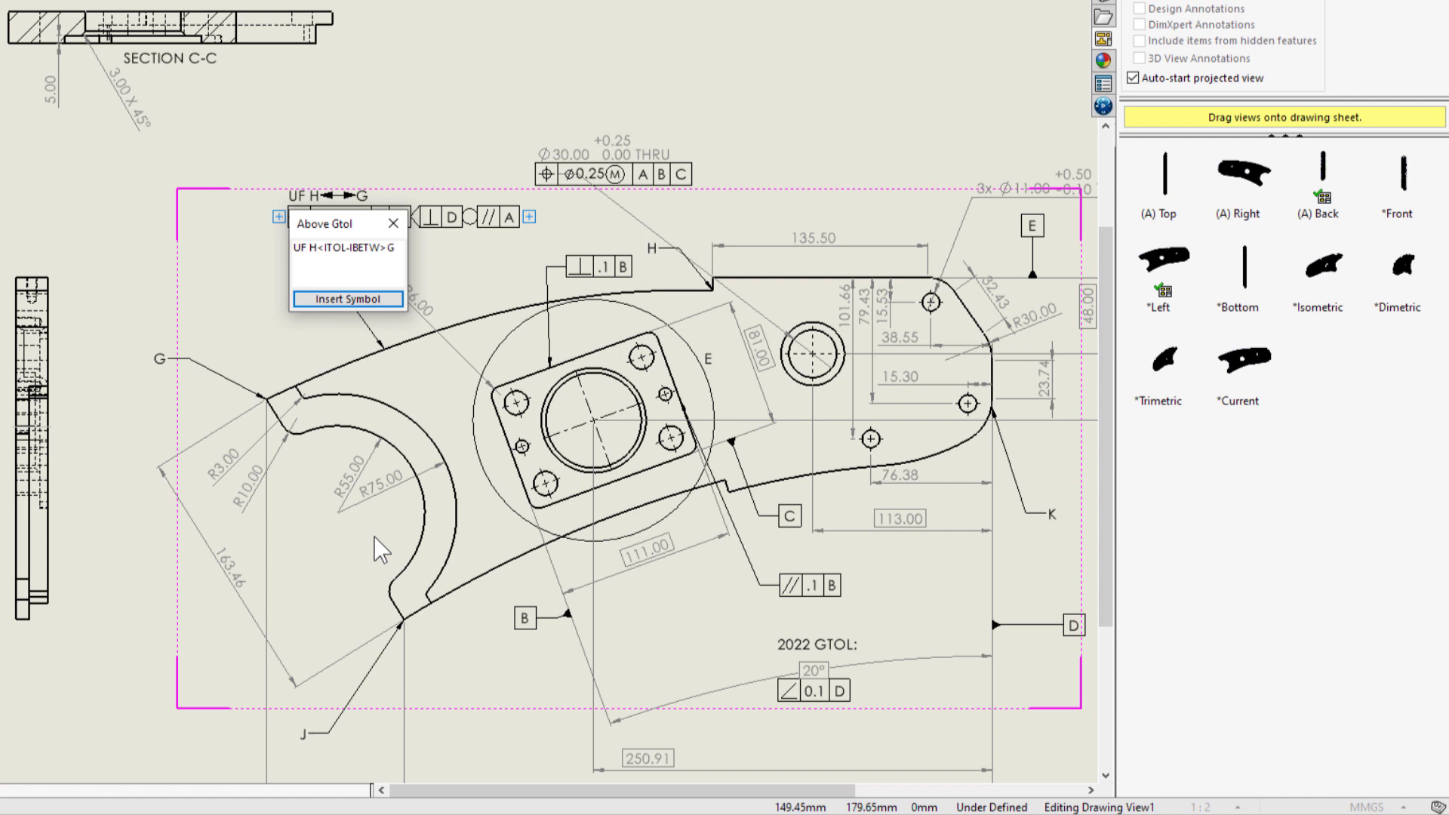
pyautogui.click(406, 166)
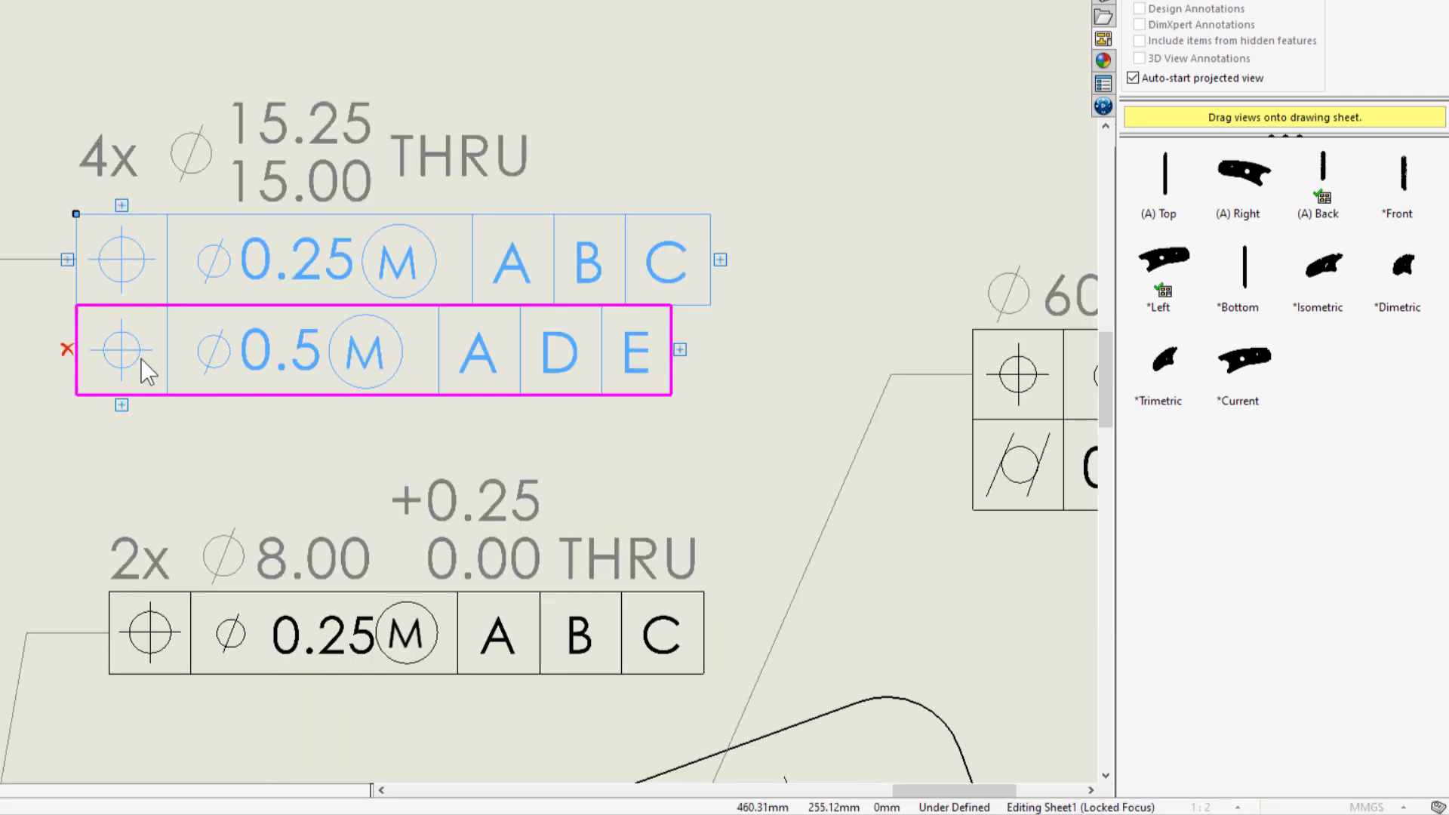
# Step: Delete the lower row of the composite tolerance frame
pyautogui.click(140, 359)
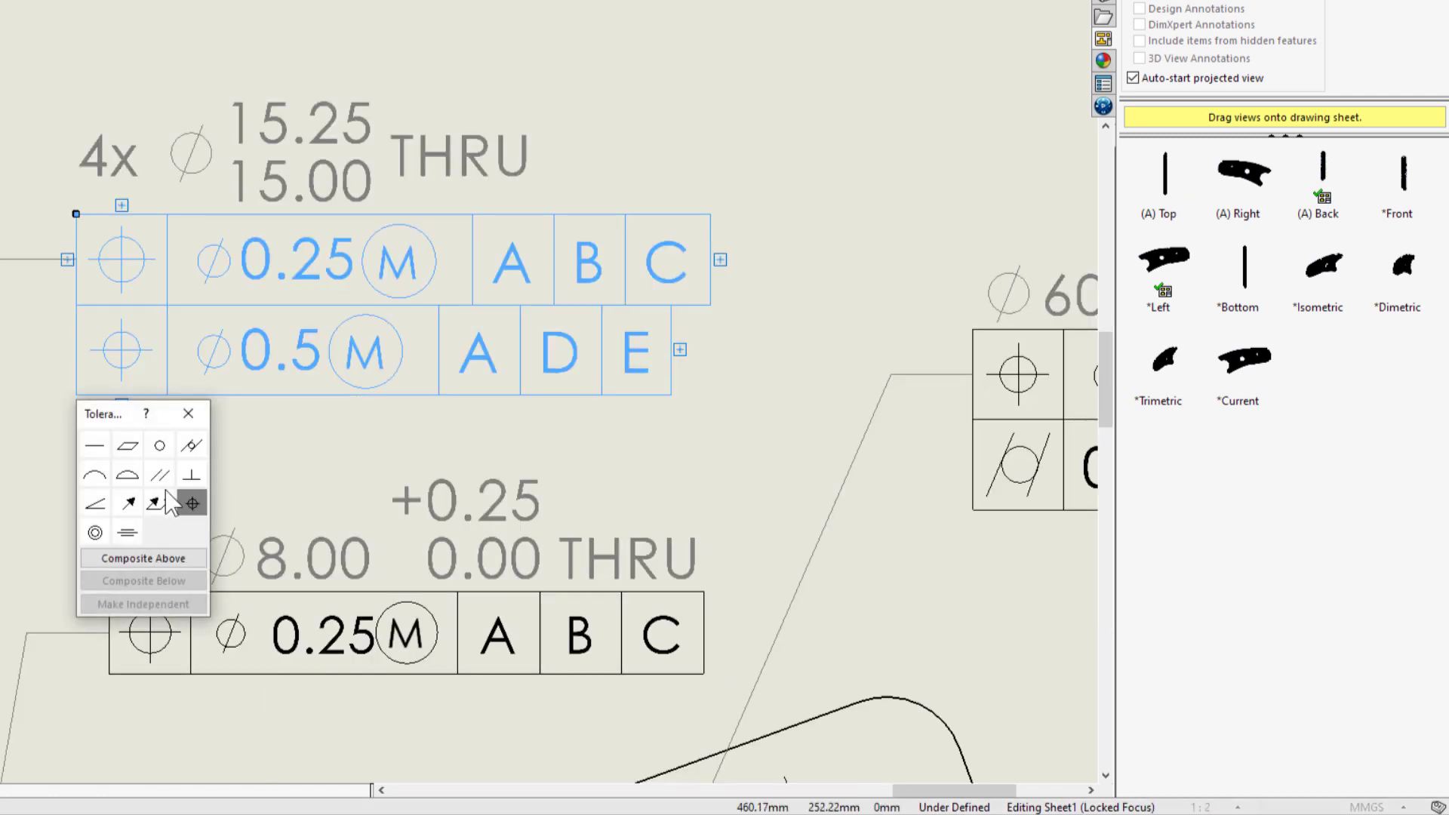
pyautogui.click(171, 478)
pyautogui.press('Escape')
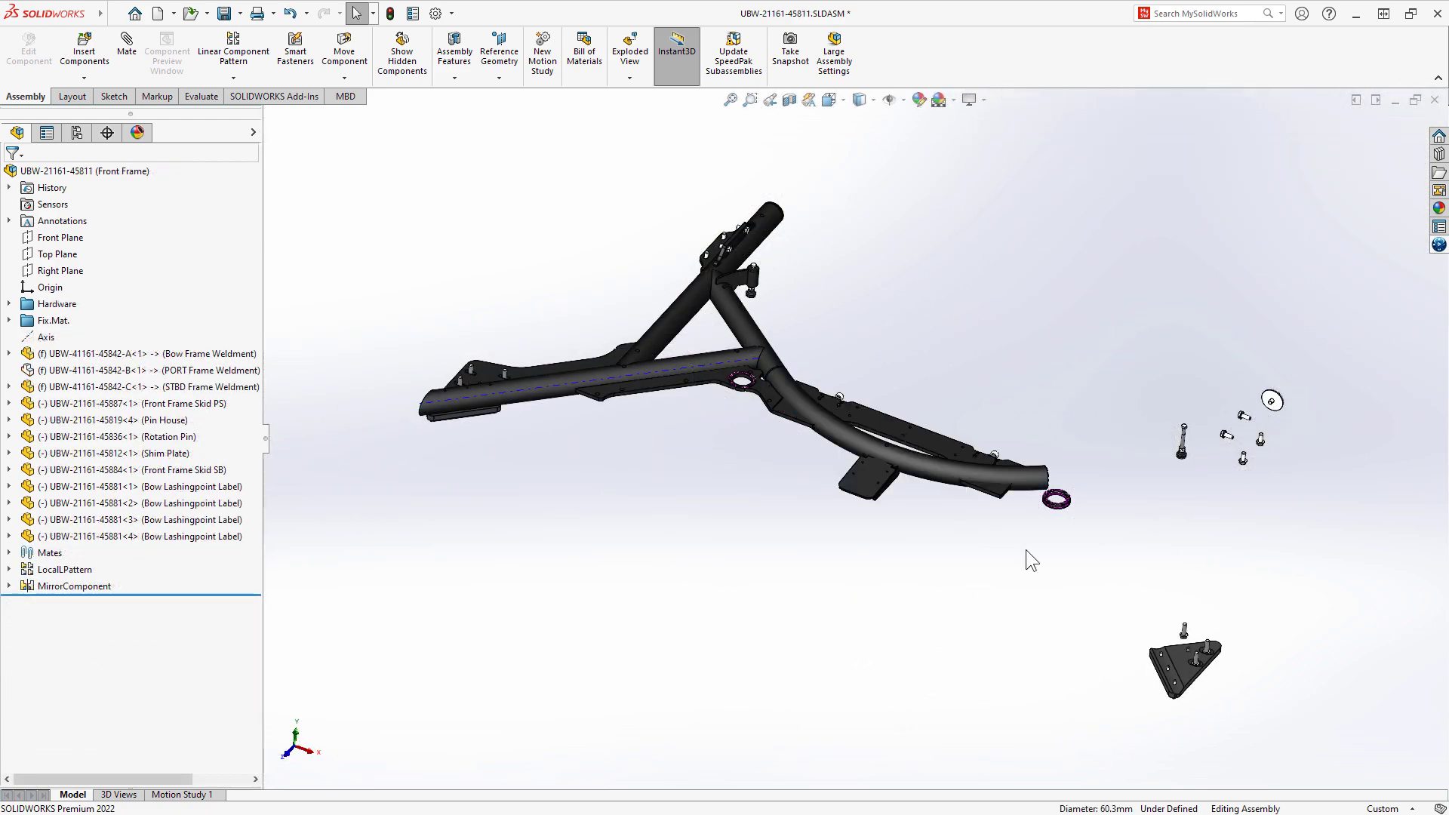
# Step: Select the bow tube in the Front Frame model and open its part
pyautogui.click(934, 472)
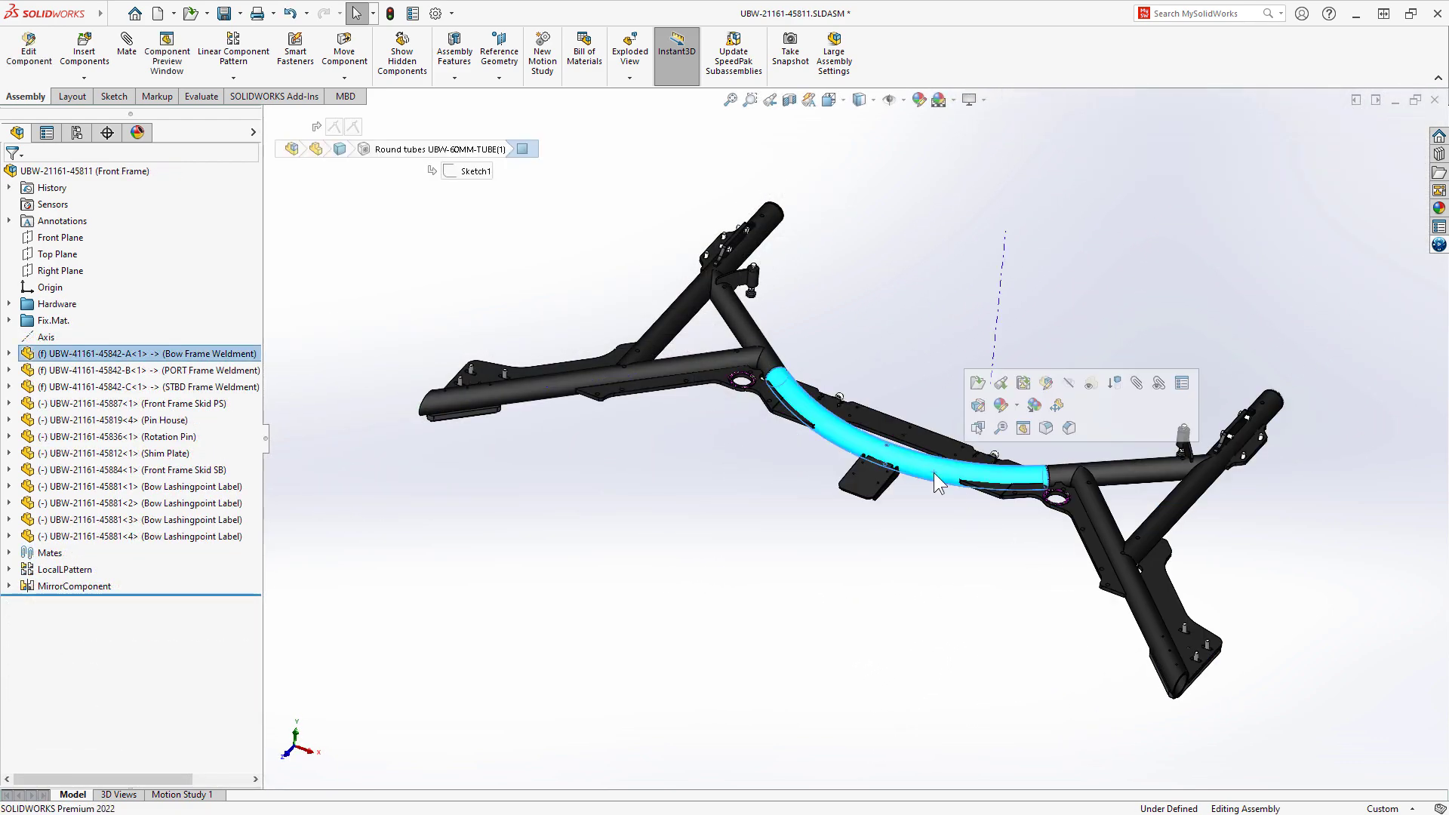
pyautogui.click(1001, 380)
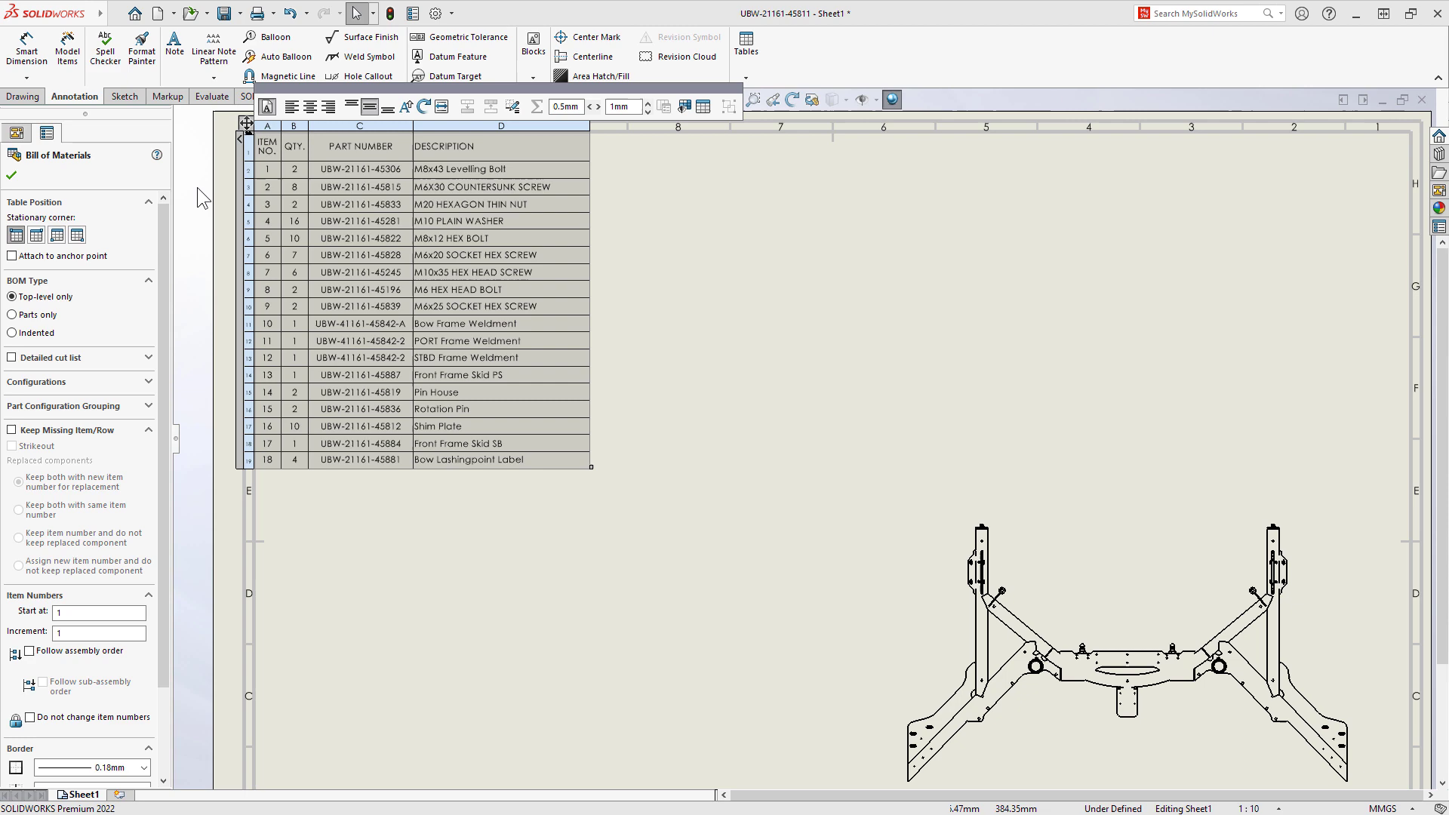
# Step: Show detailed cut-list rows in the Front Frame BOM and add a LENGTH column on the right
pyautogui.click(80, 357)
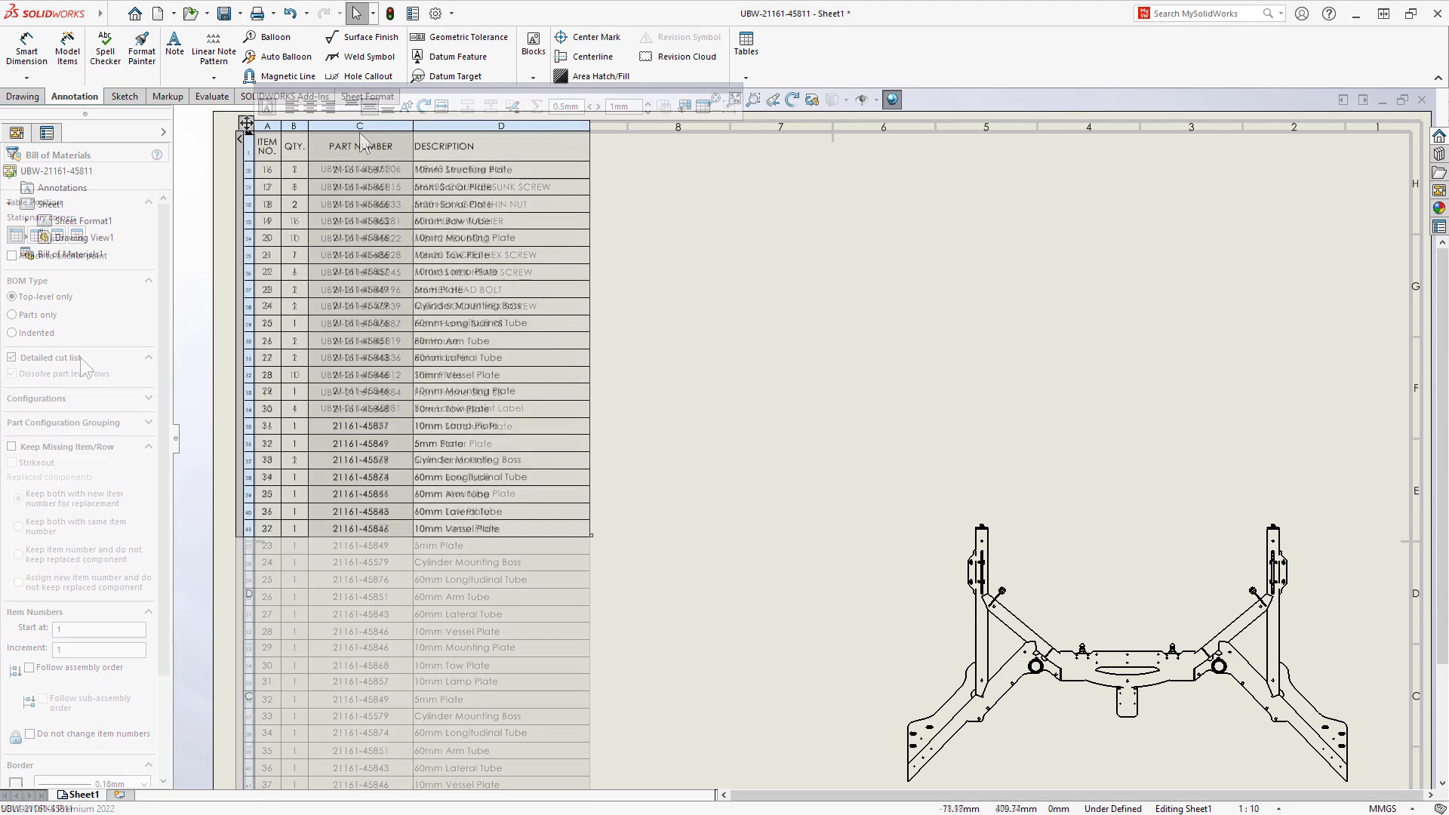
pyautogui.rightClick(365, 137)
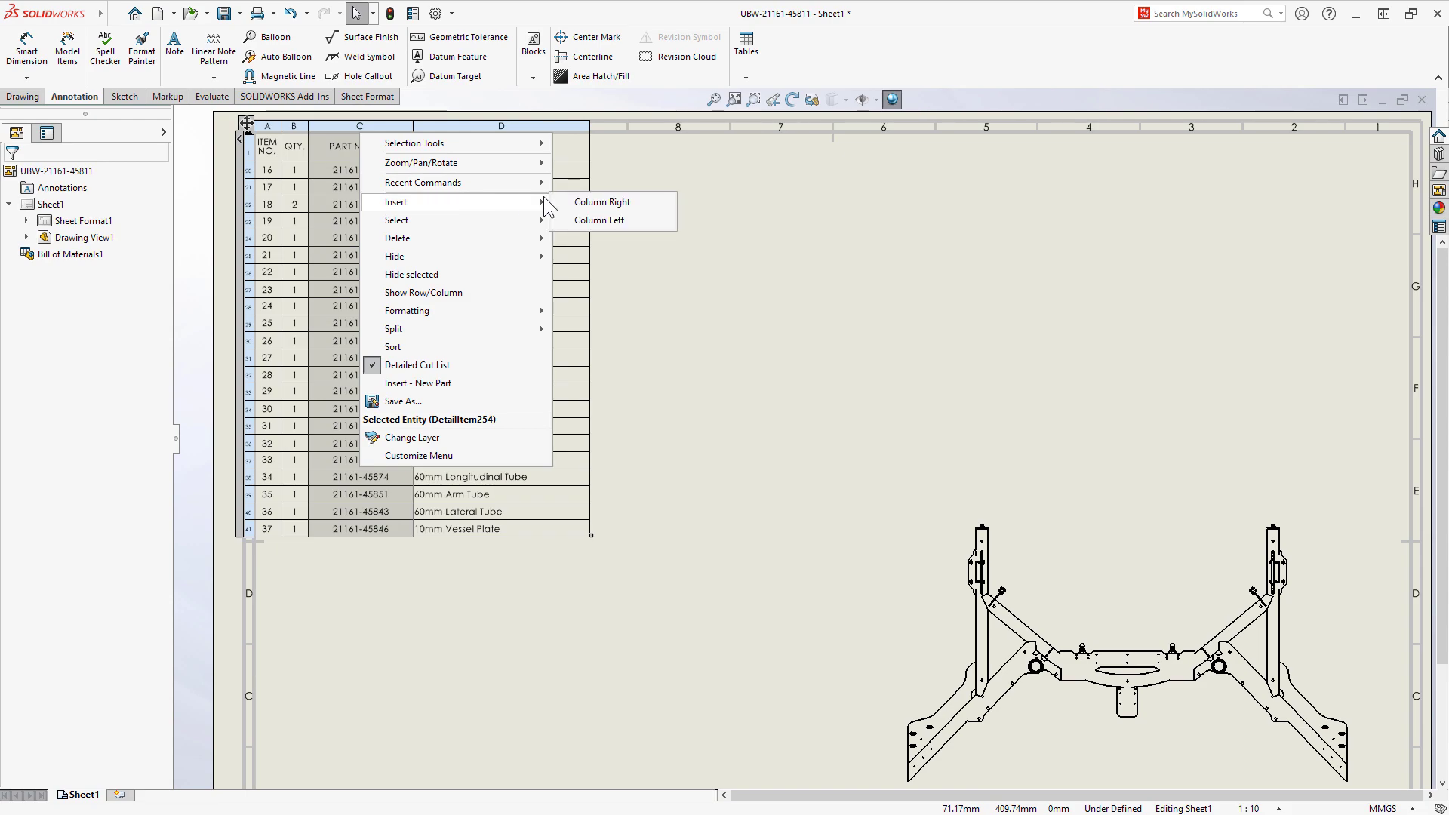
pyautogui.click(654, 200)
pyautogui.click(530, 109)
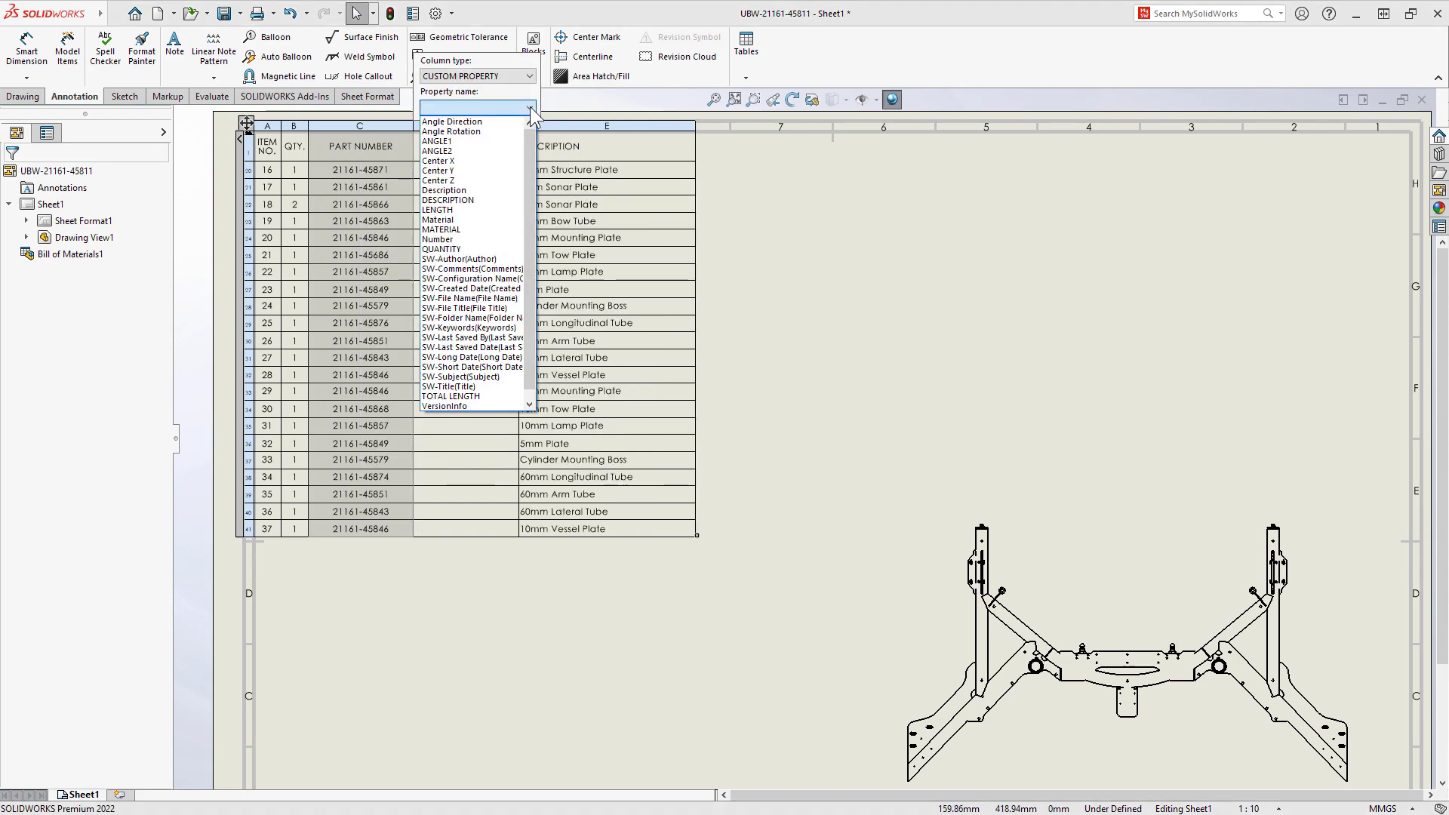
pyautogui.click(502, 210)
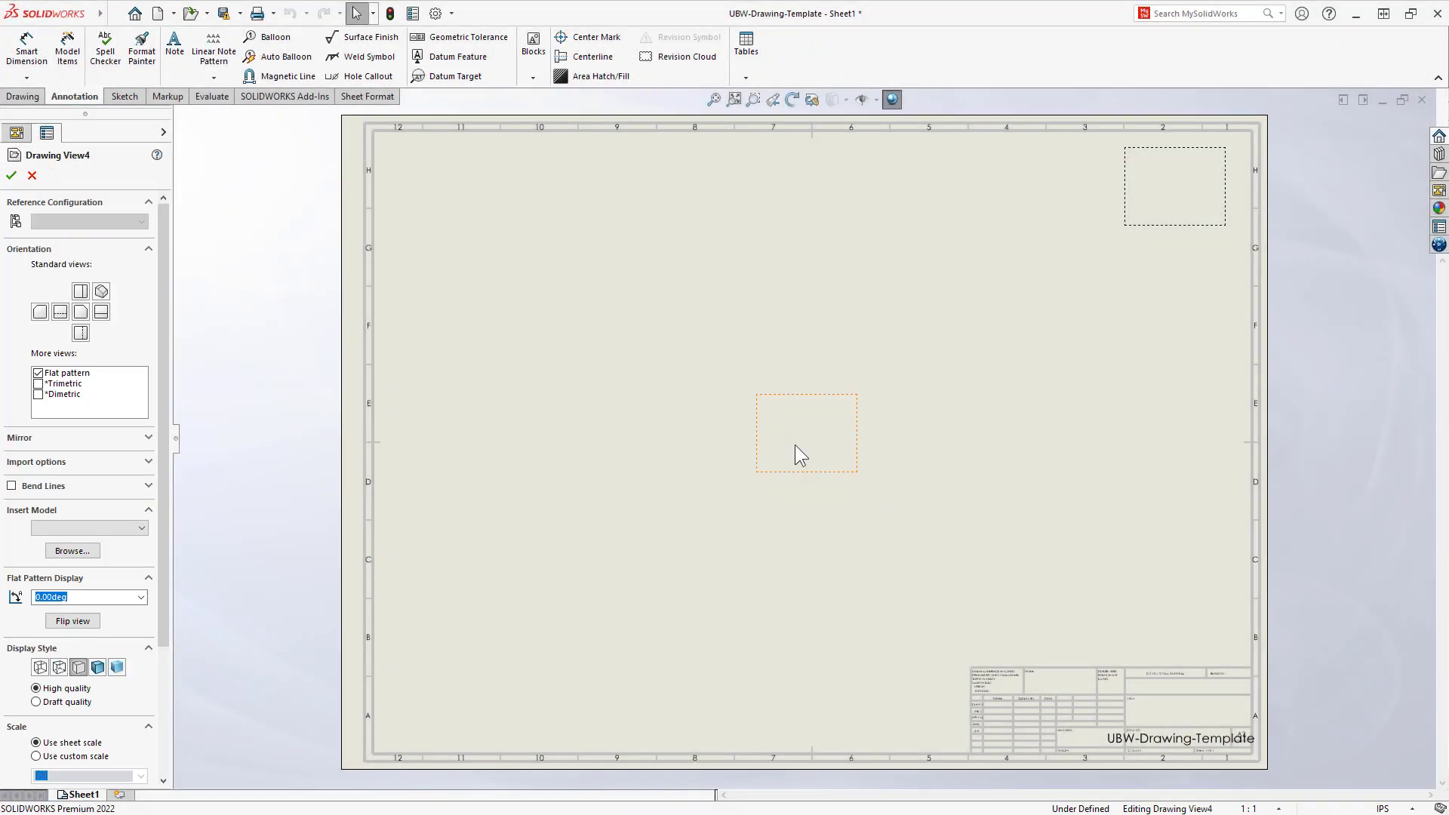
# Step: Make Drawing View4 a flat pattern with bend lines and bend notes shown
pyautogui.click(83, 374)
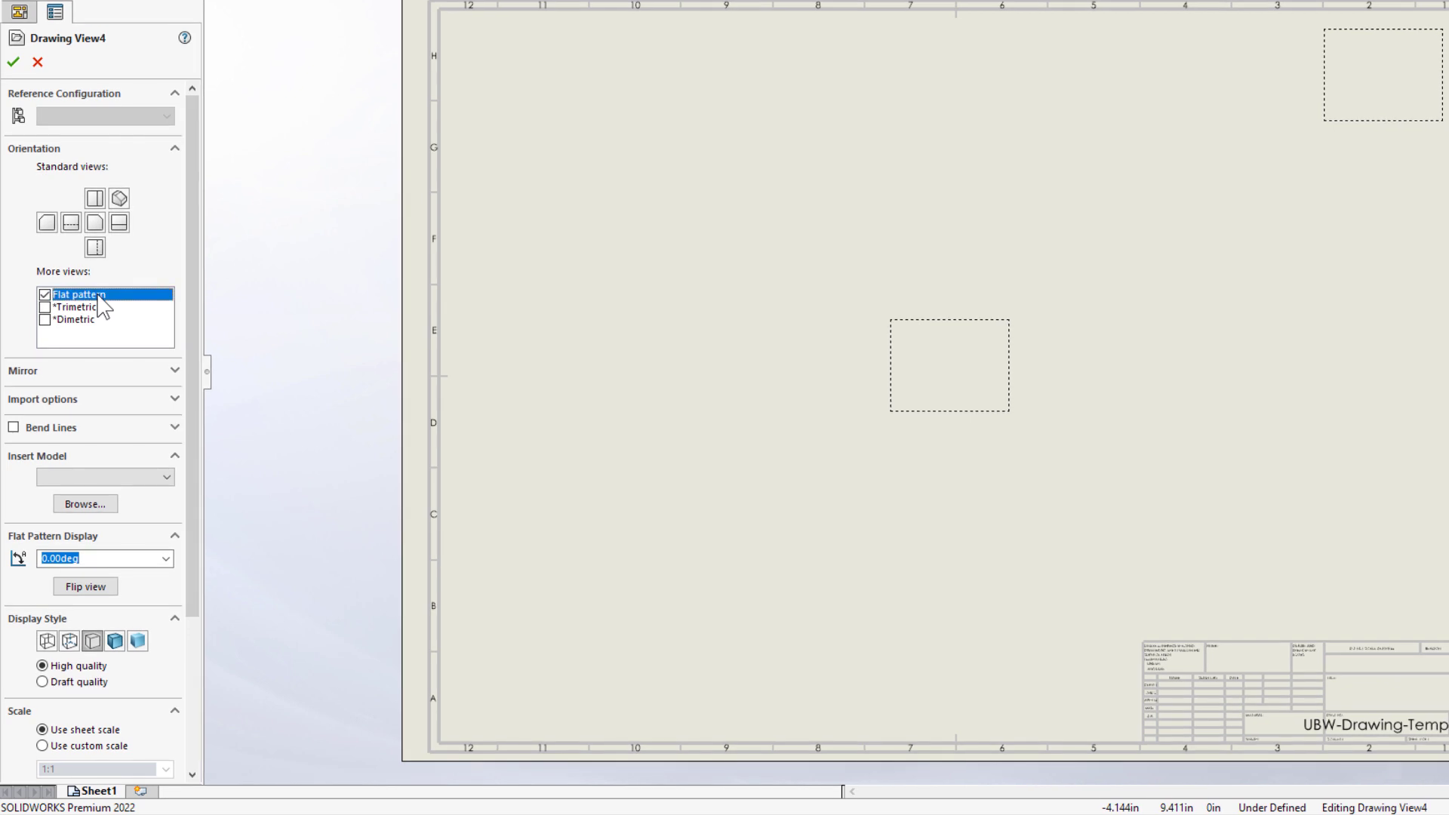
pyautogui.click(14, 427)
pyautogui.click(14, 446)
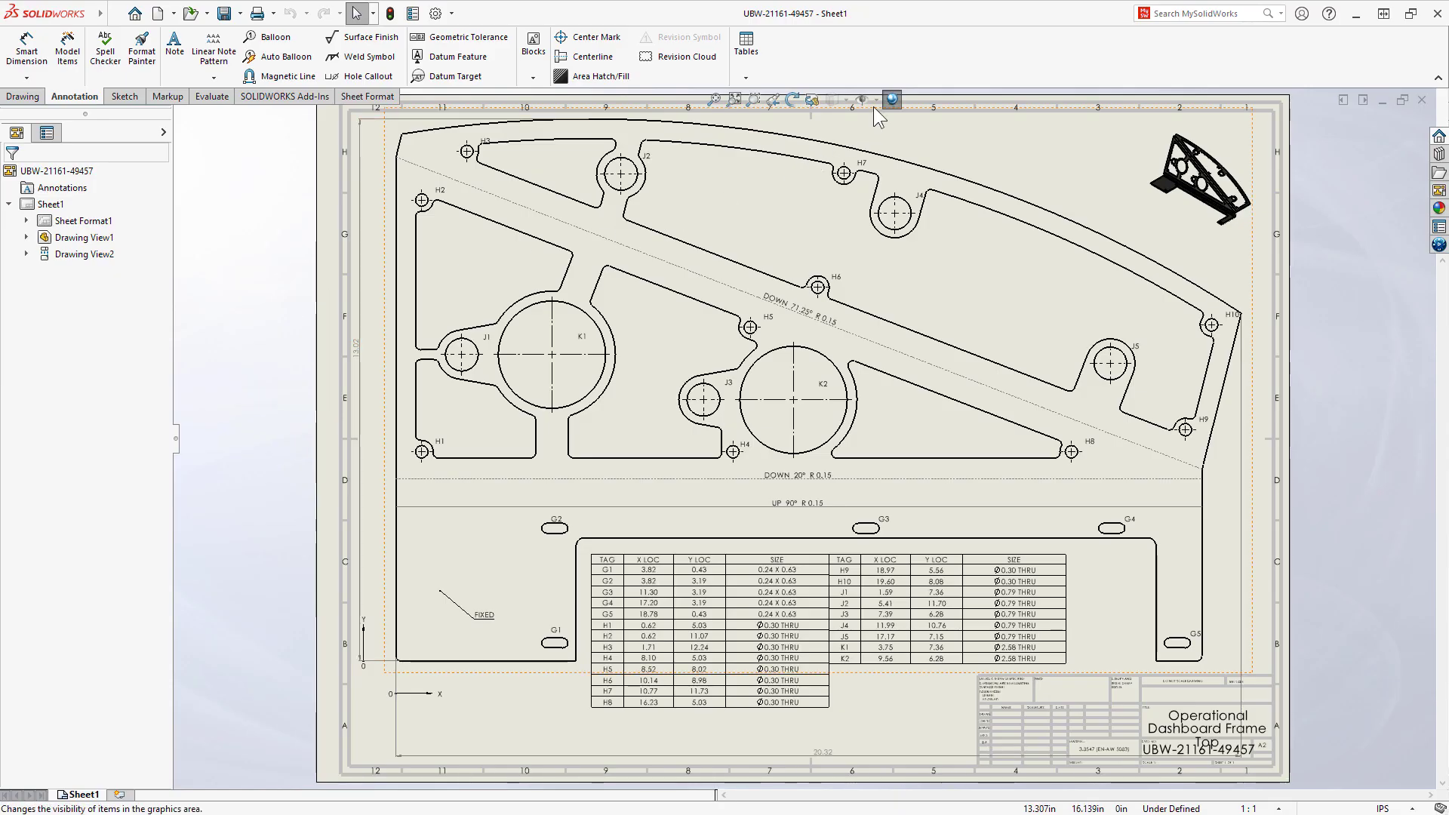
# Step: Hide the sheet-metal bend lines on the Operational Dashboard Frame flat pattern
pyautogui.click(875, 101)
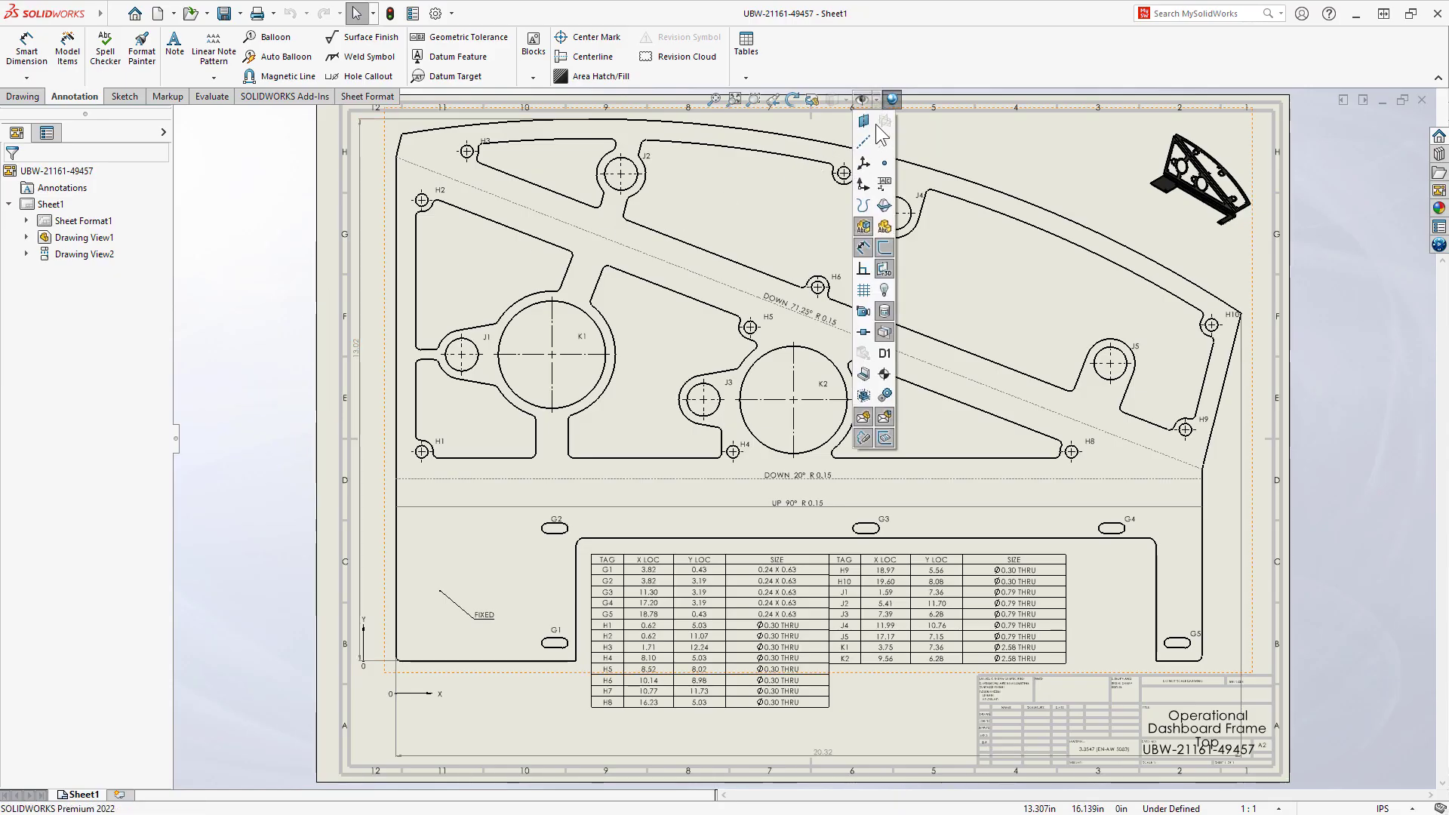
pyautogui.click(885, 438)
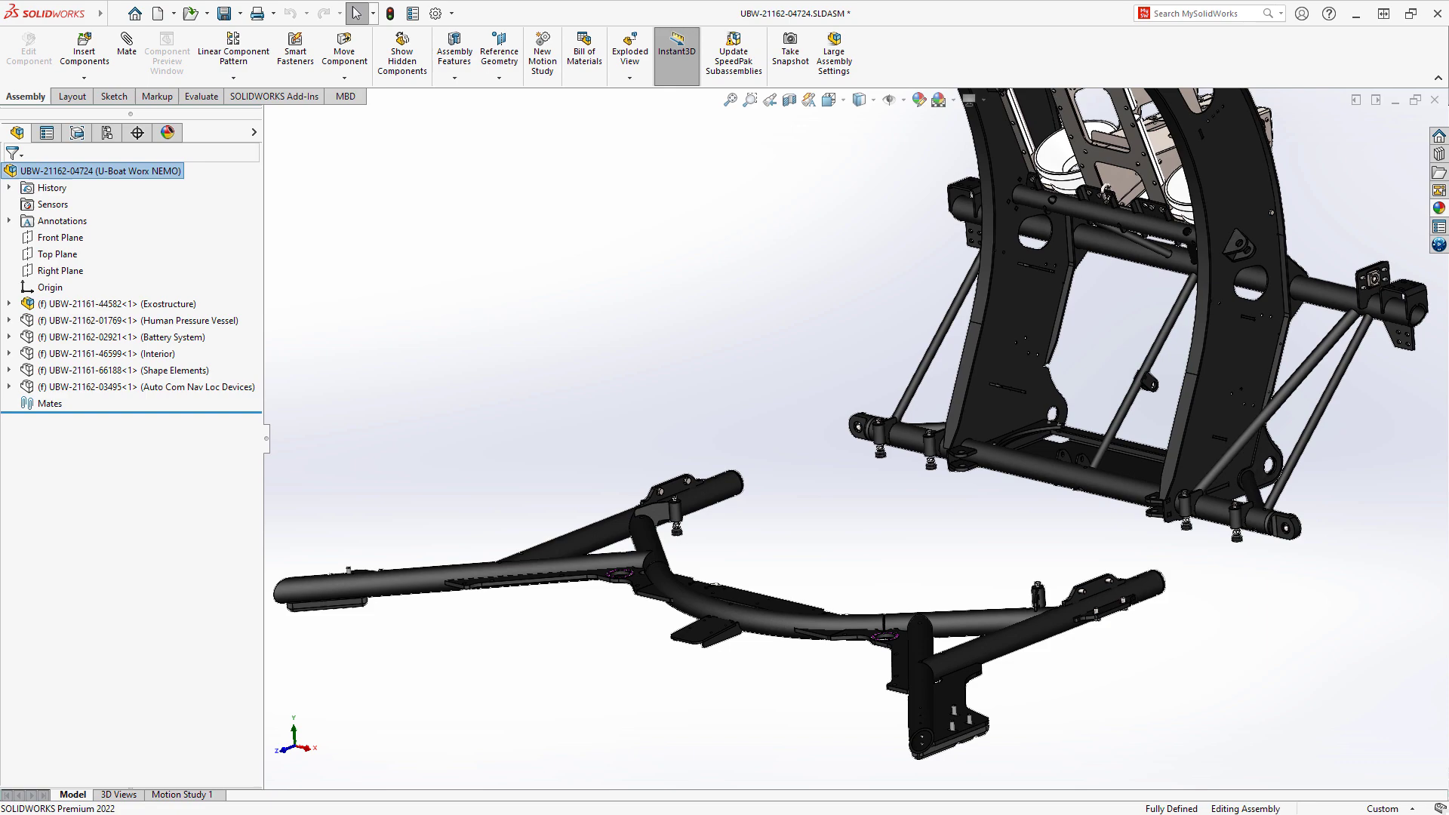
pyautogui.scroll(-5, 1132, 554)
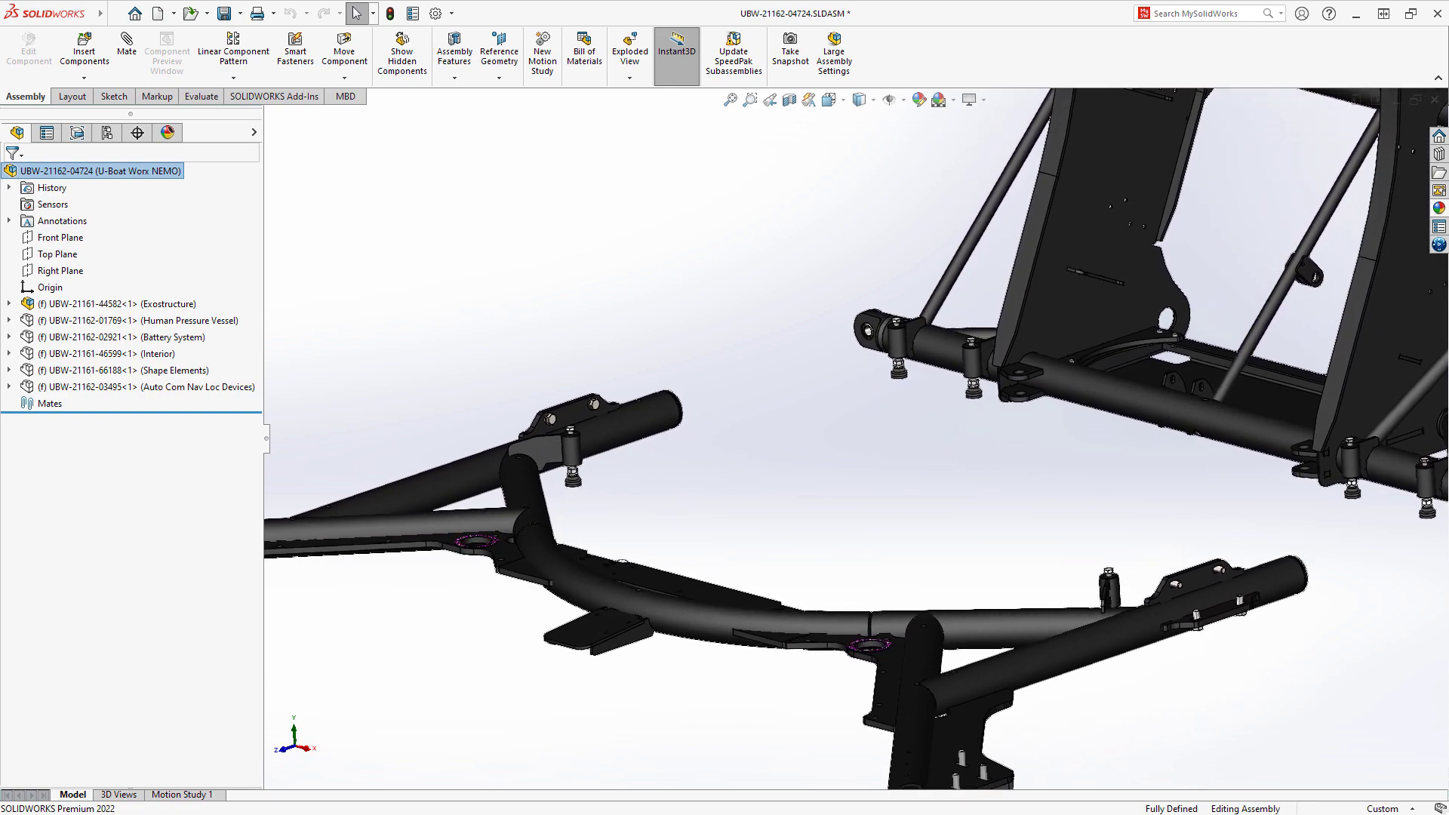